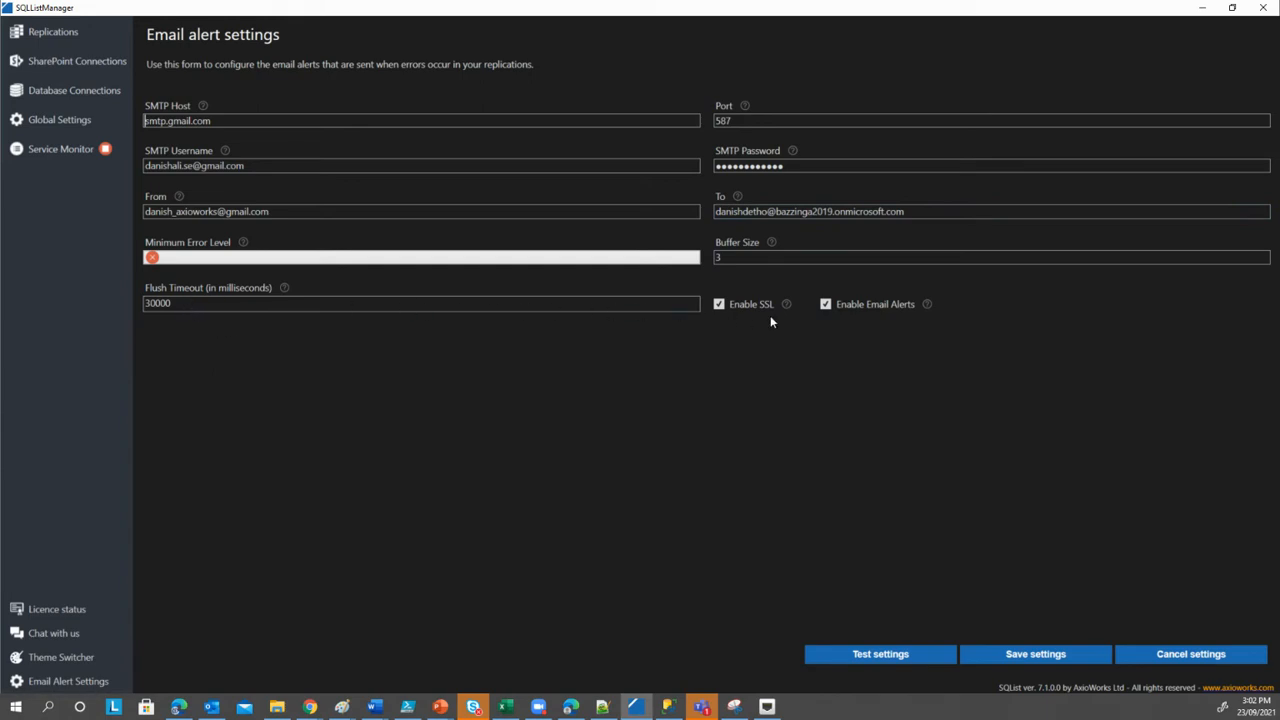
# Step: Test the email alert settings by sending a test email to the configured recipient
pyautogui.click(921, 648)
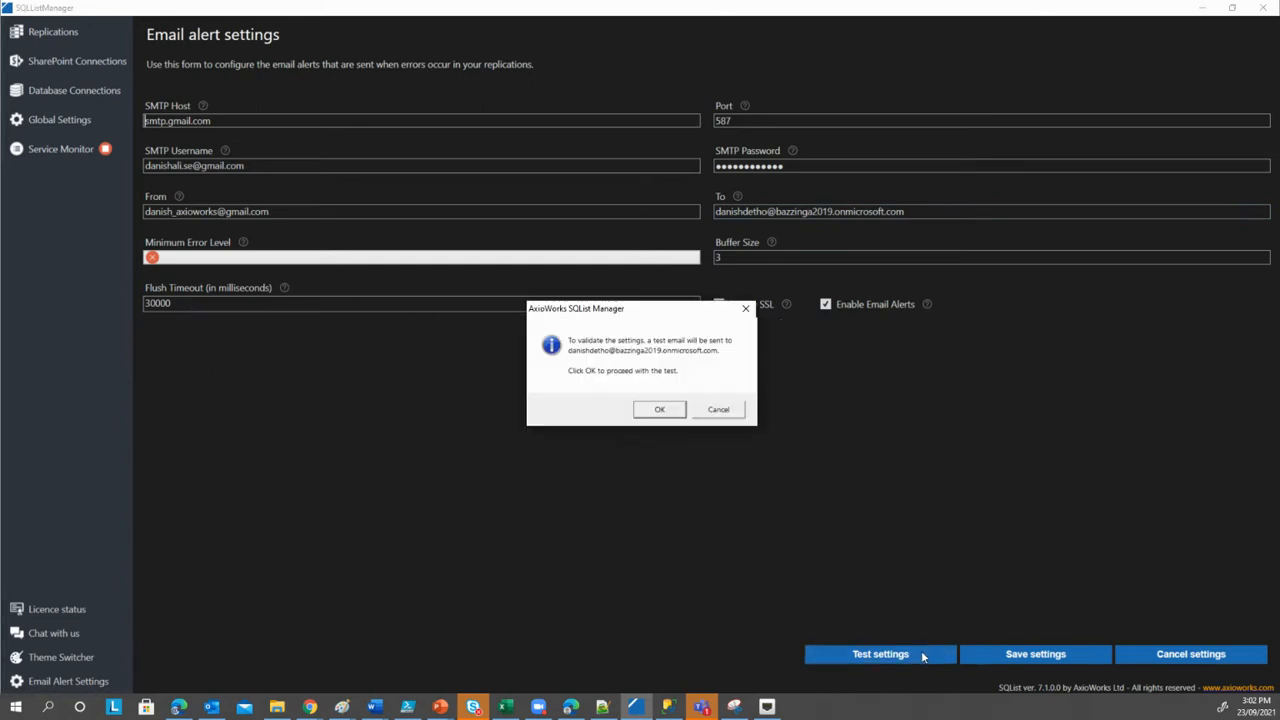
pyautogui.click(676, 408)
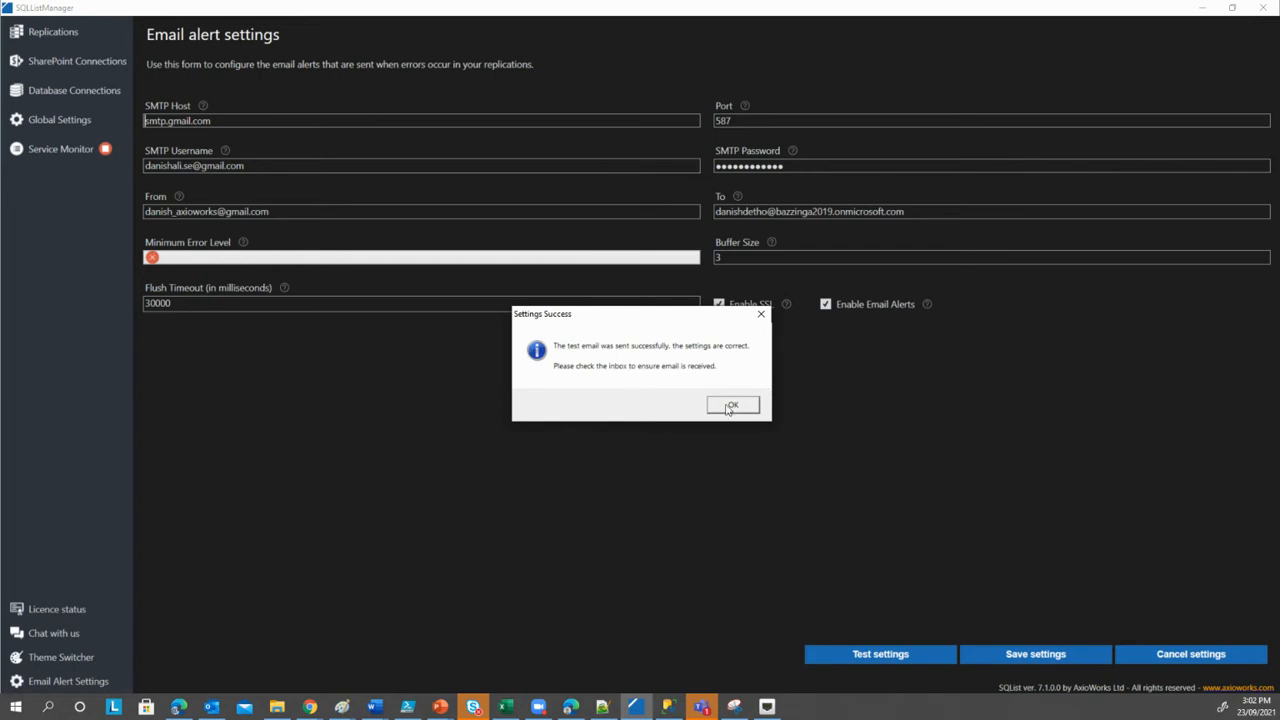
pyautogui.click(736, 405)
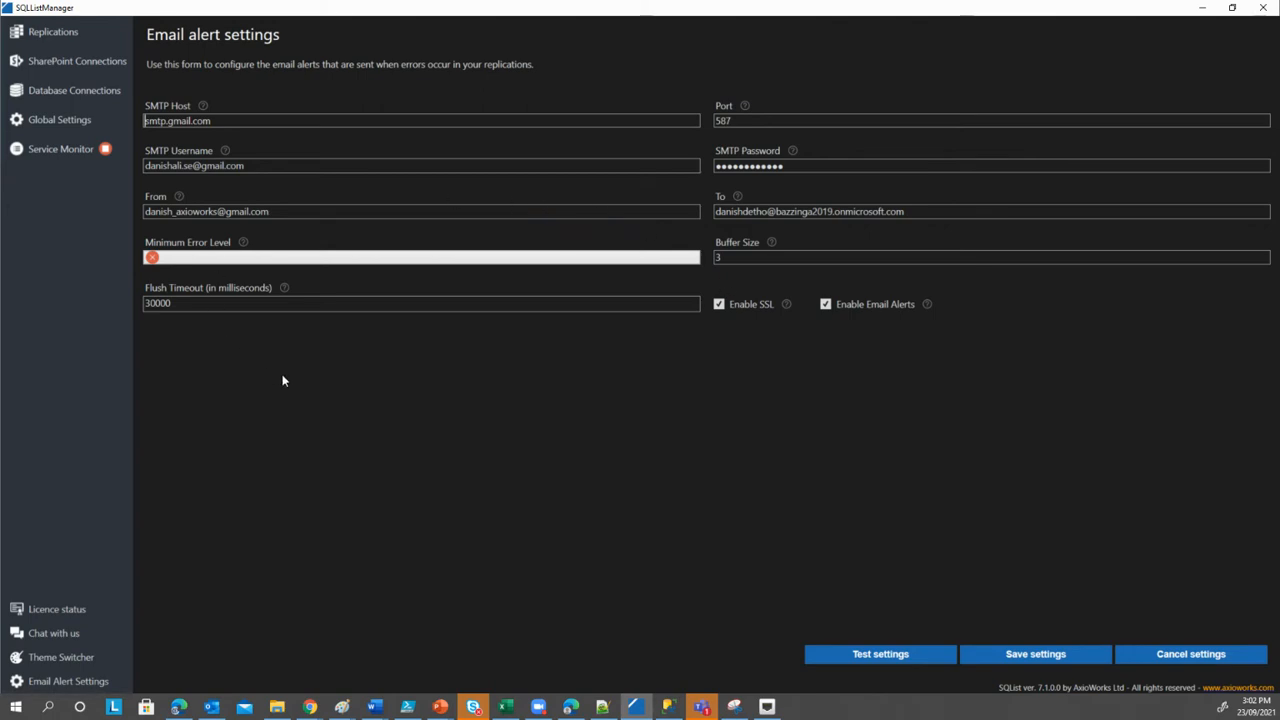
# Step: Request re-synchronisation of all rows in the Ants table of the AxioWorksLargeListDemo replication
pyautogui.click(70, 34)
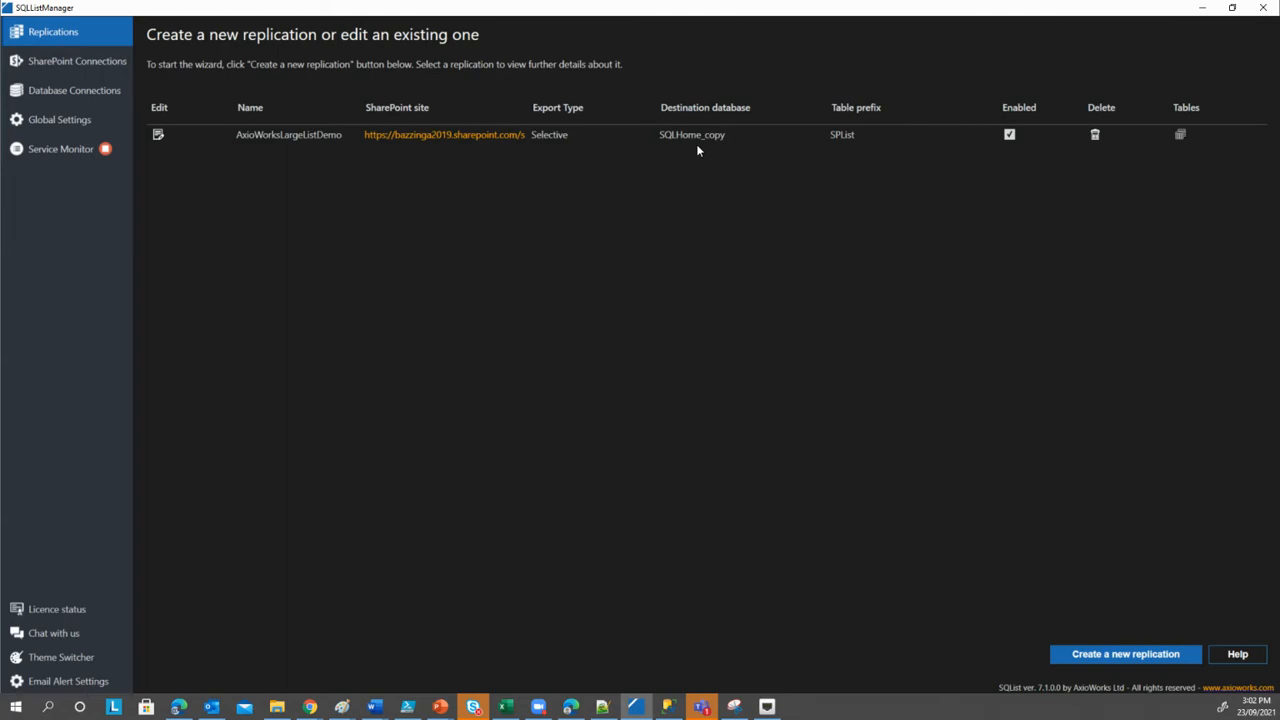
pyautogui.click(1179, 134)
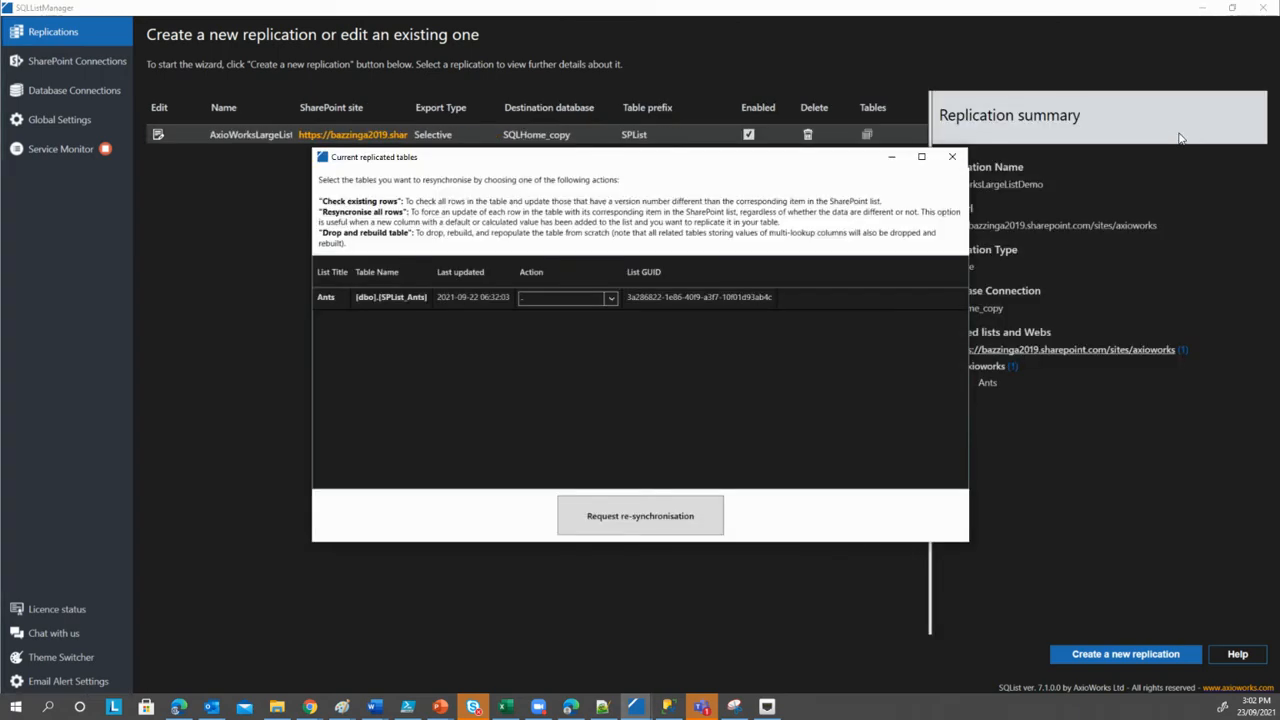
pyautogui.click(599, 300)
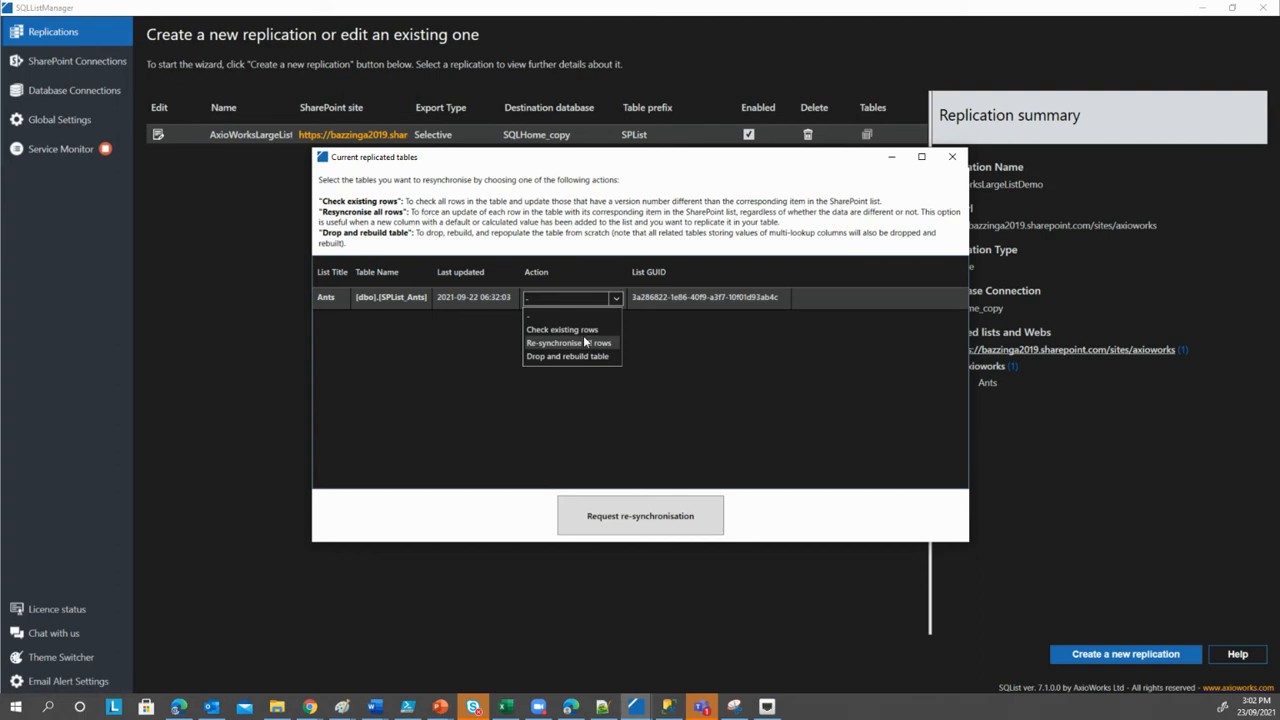
pyautogui.click(585, 342)
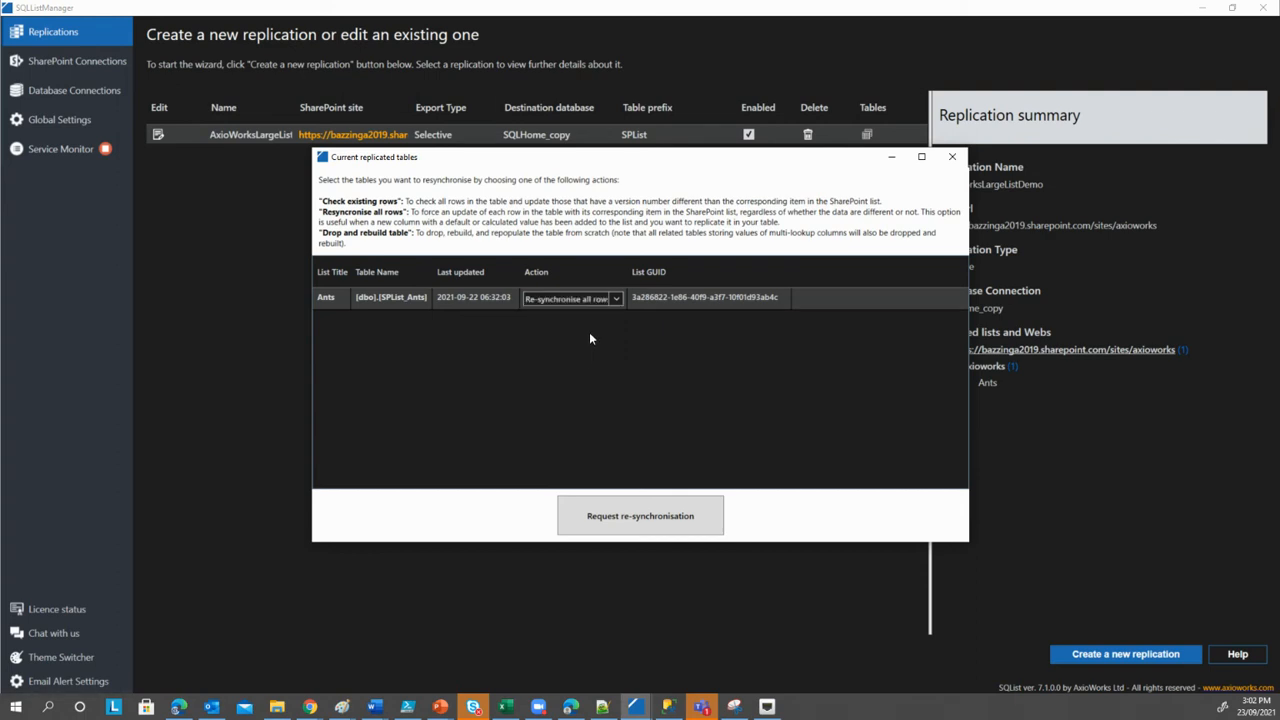
pyautogui.click(680, 521)
pyautogui.click(656, 398)
pyautogui.click(749, 408)
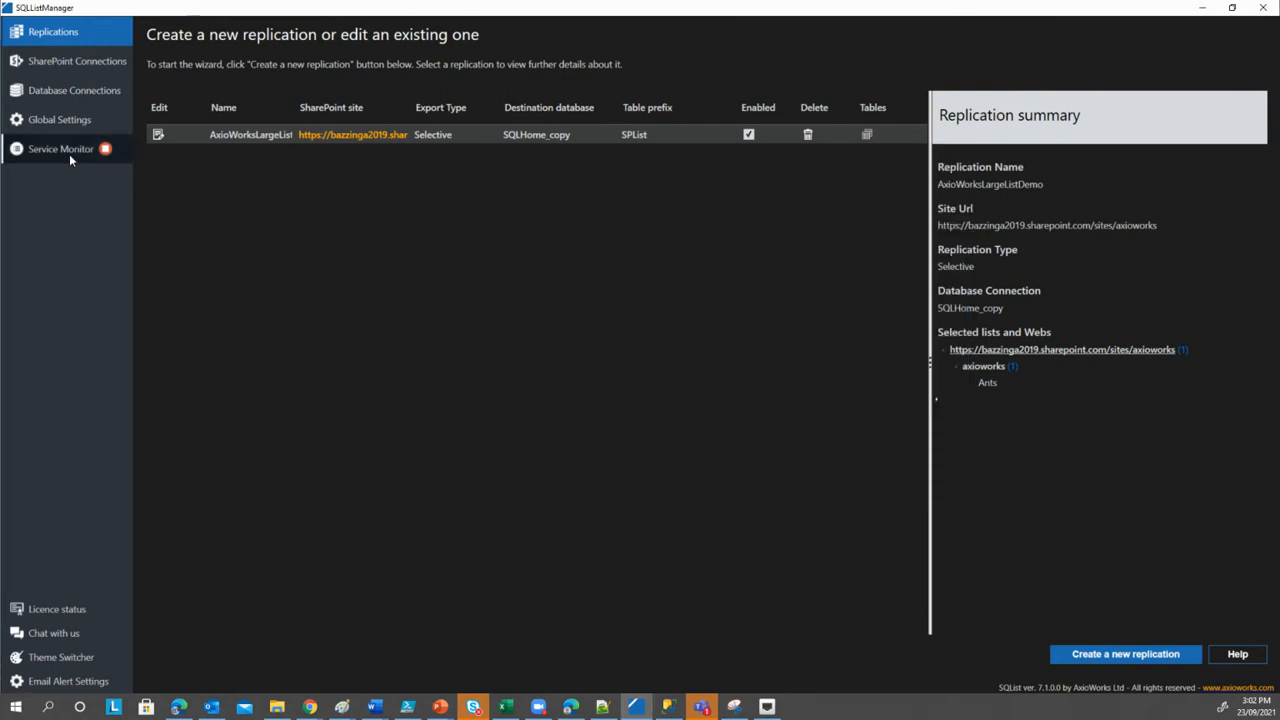
# Step: Test the SQLHome_copy database connection and close its edit form, discarding any changes
pyautogui.click(98, 91)
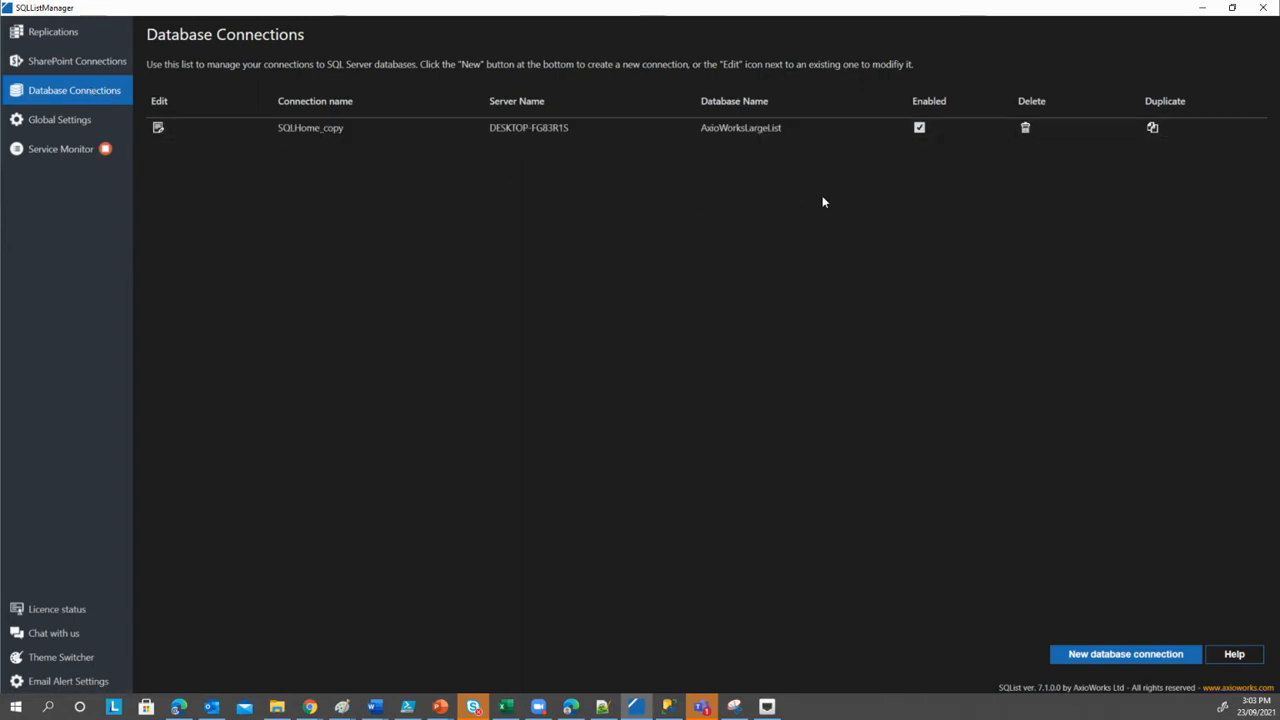
pyautogui.click(157, 127)
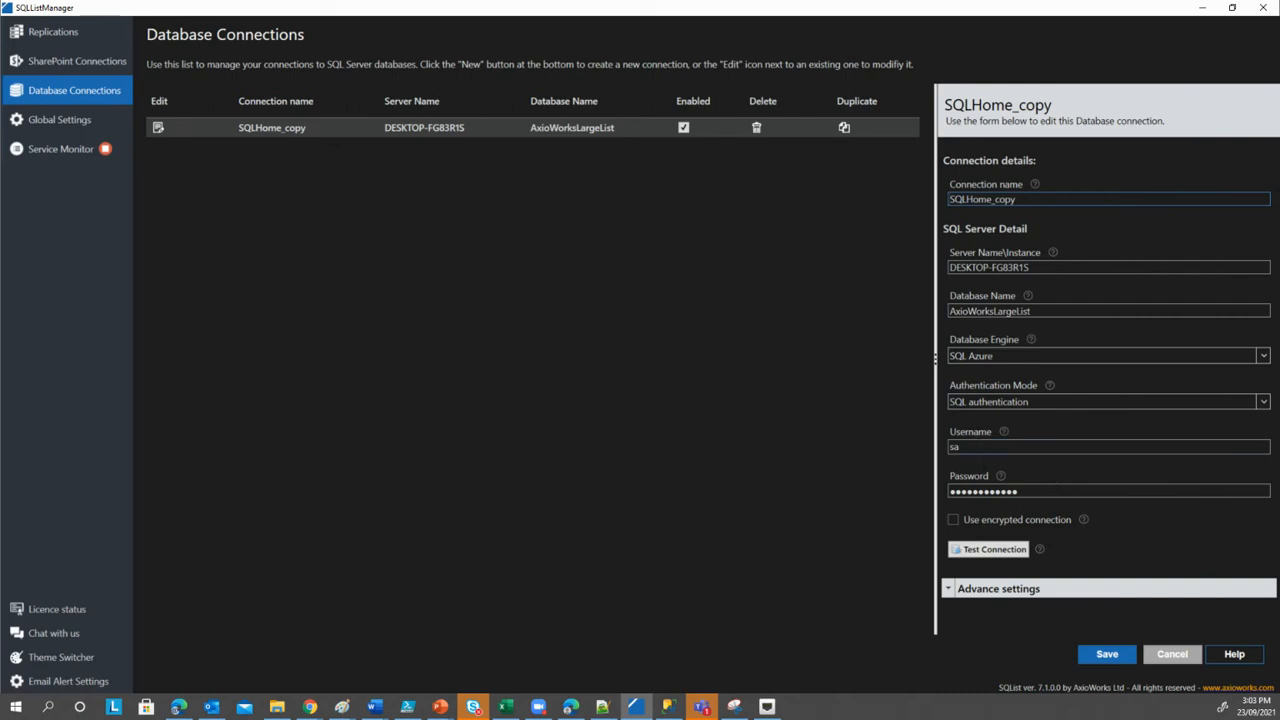
pyautogui.click(955, 553)
pyautogui.click(673, 401)
pyautogui.click(1172, 654)
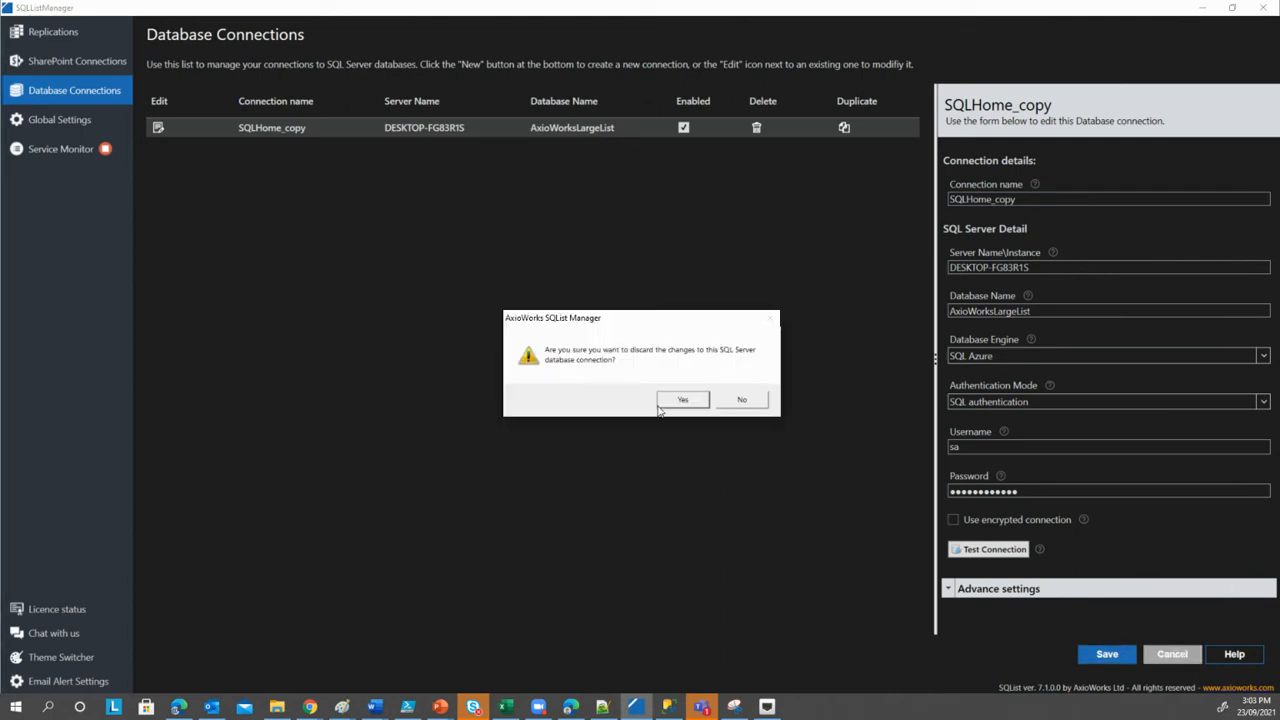
pyautogui.click(688, 400)
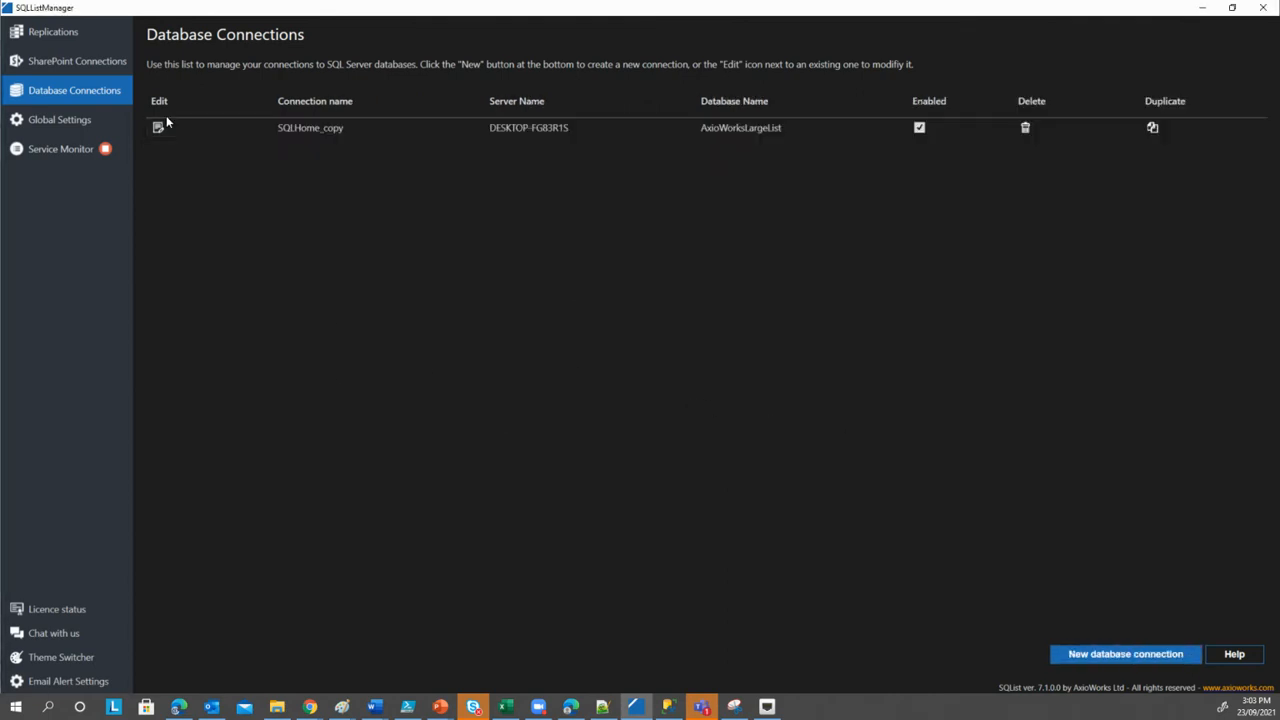
# Step: Switch to SQL Server Management Studio and set a new password, with its confirmation, for the sa login
pyautogui.click(73, 150)
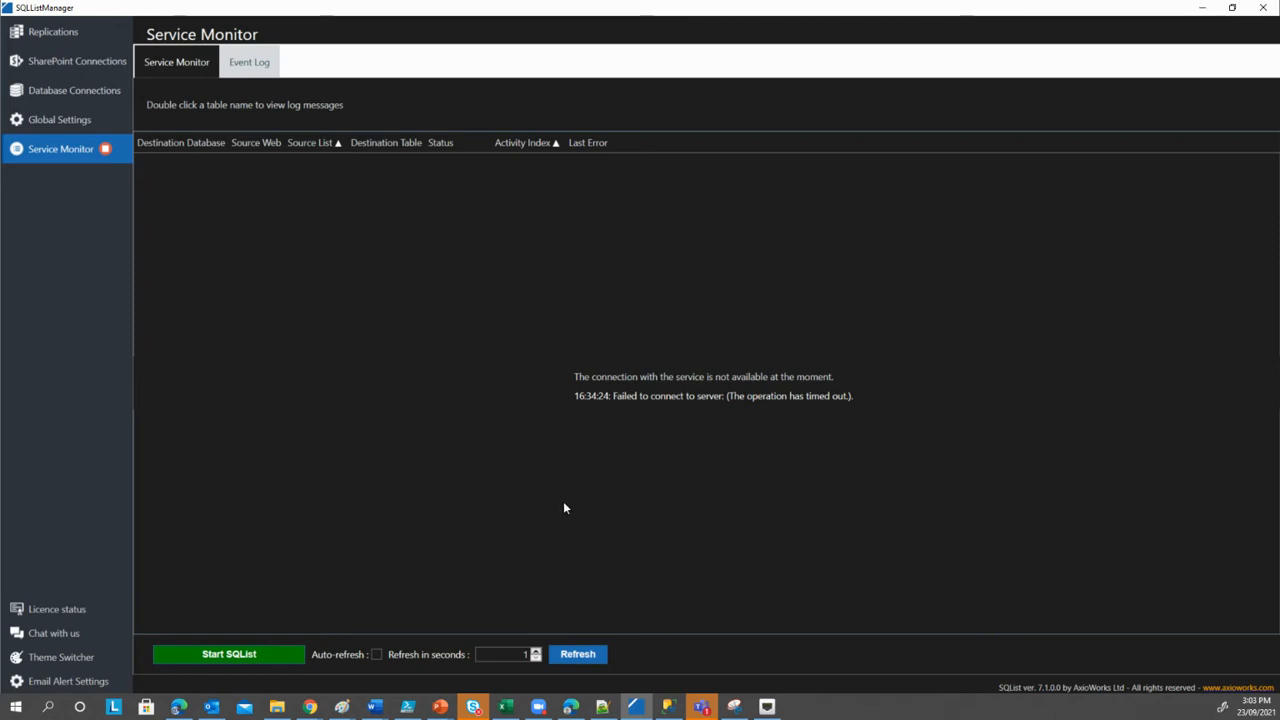
pyautogui.click(669, 707)
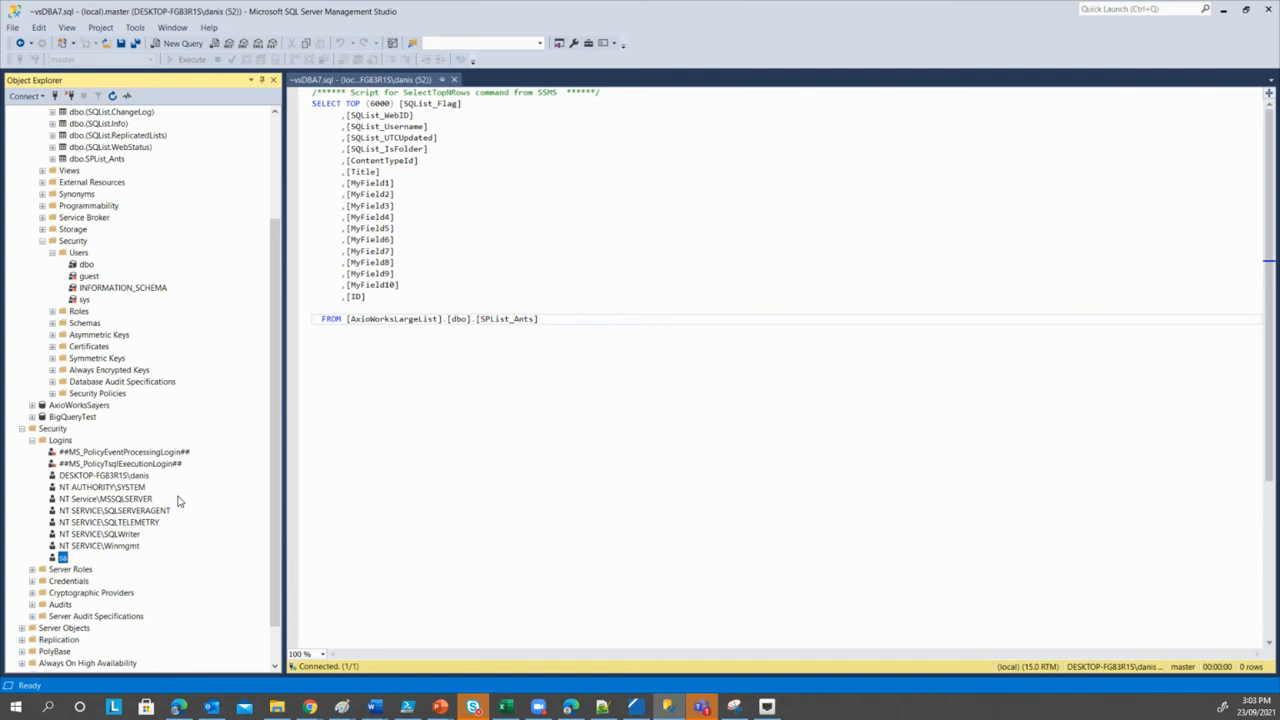
pyautogui.scroll(-1, 180, 511)
pyautogui.doubleClick(63, 522)
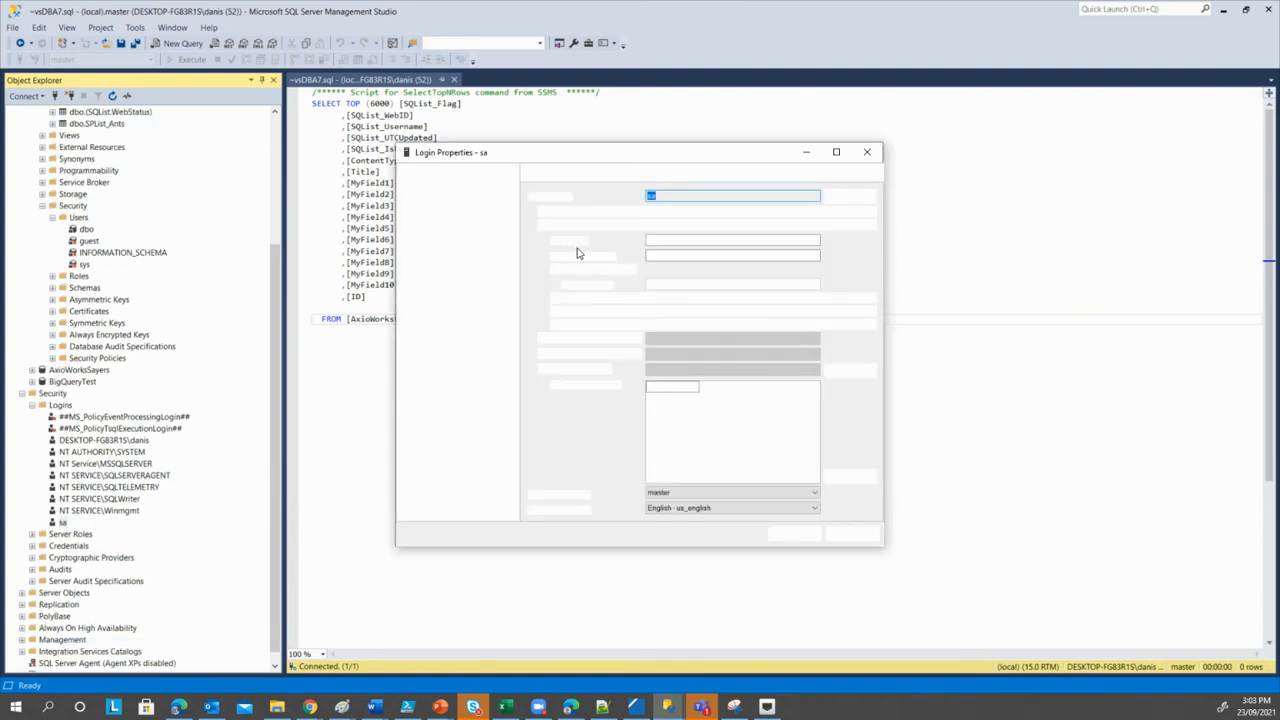
pyautogui.moveTo(718, 240); pyautogui.dragTo(562, 251)
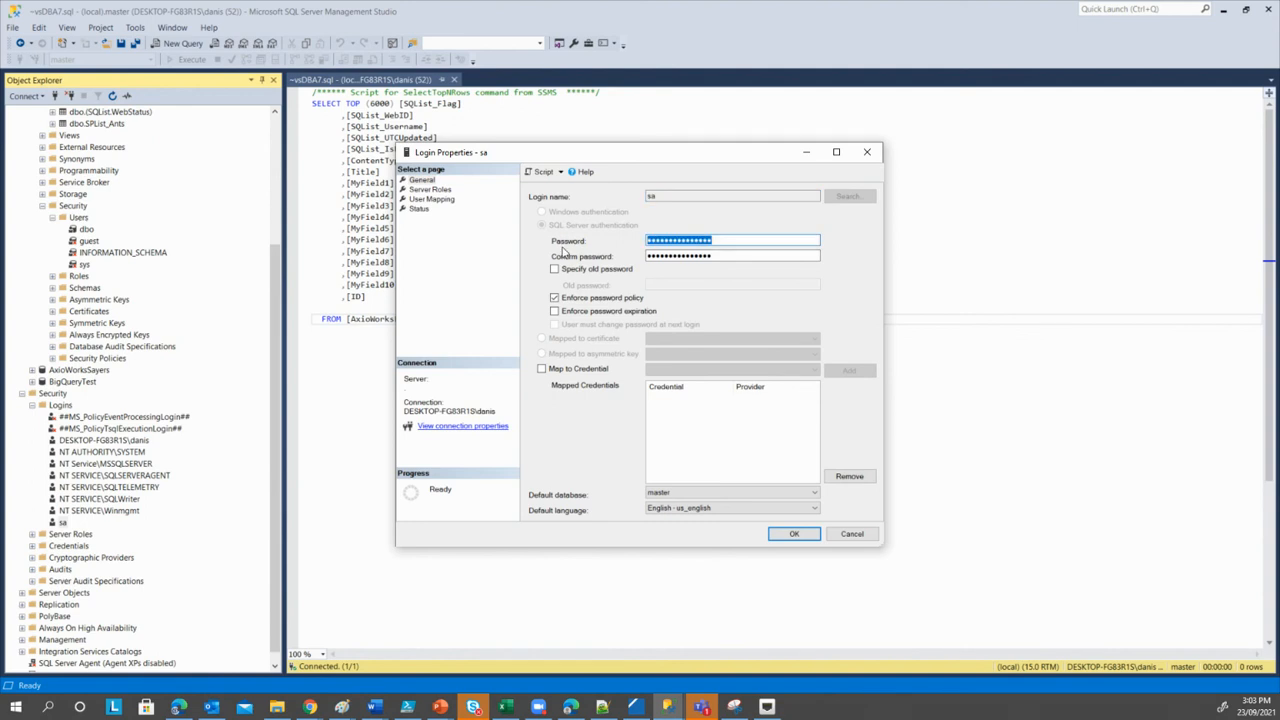
pyautogui.write('P•••')
pyautogui.press('Tab')
pyautogui.write('•••')
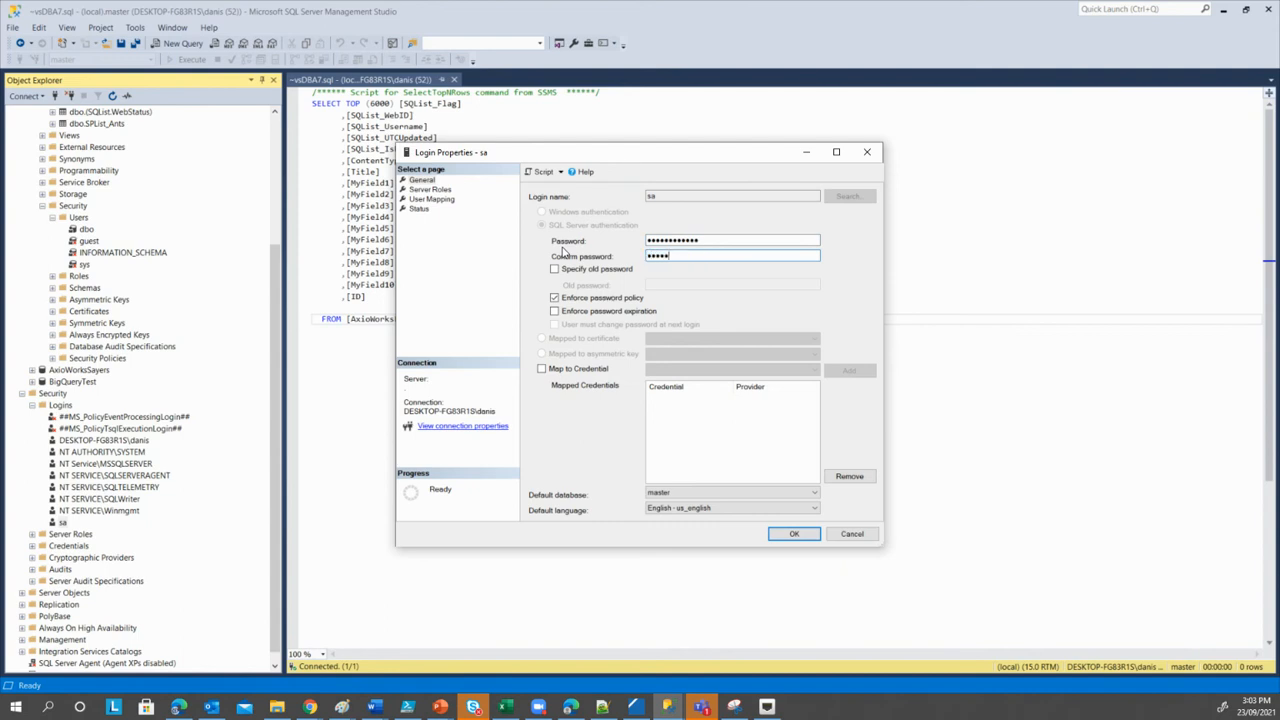
pyautogui.write('••••')
pyautogui.click(790, 535)
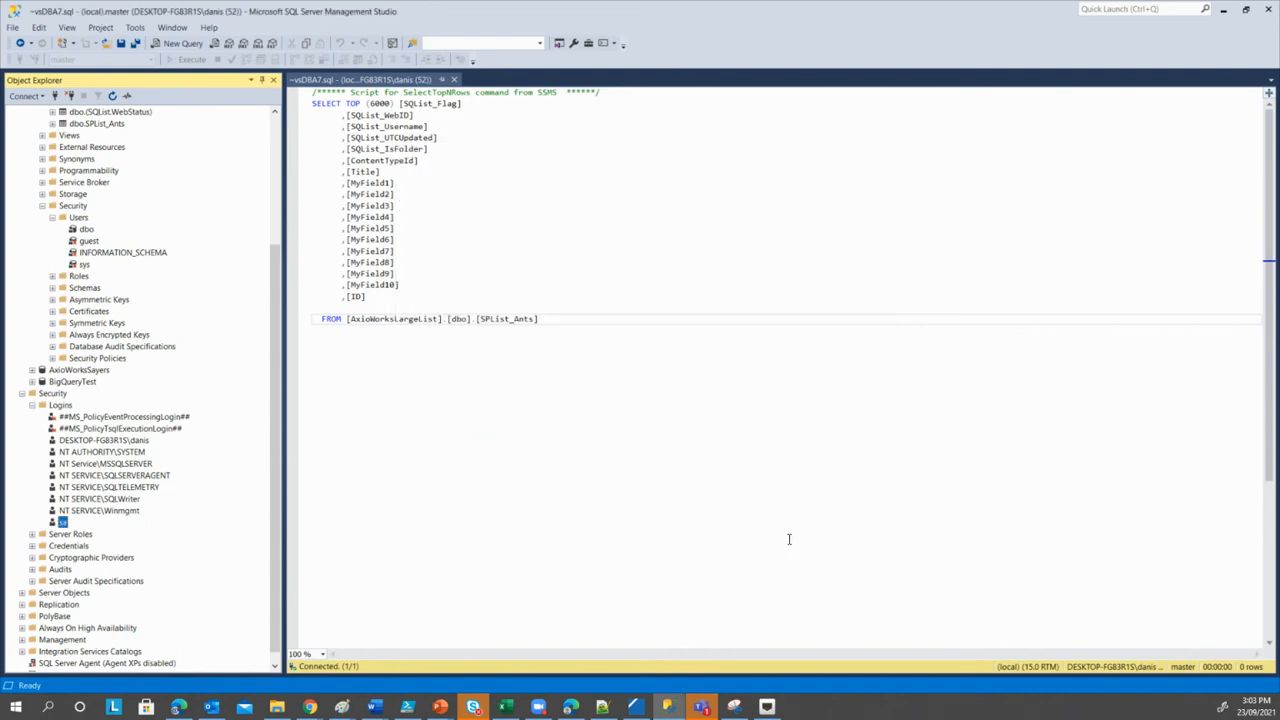
# Step: Return to SQList Manager, start the SQList service and examine its event log
pyautogui.click(1223, 8)
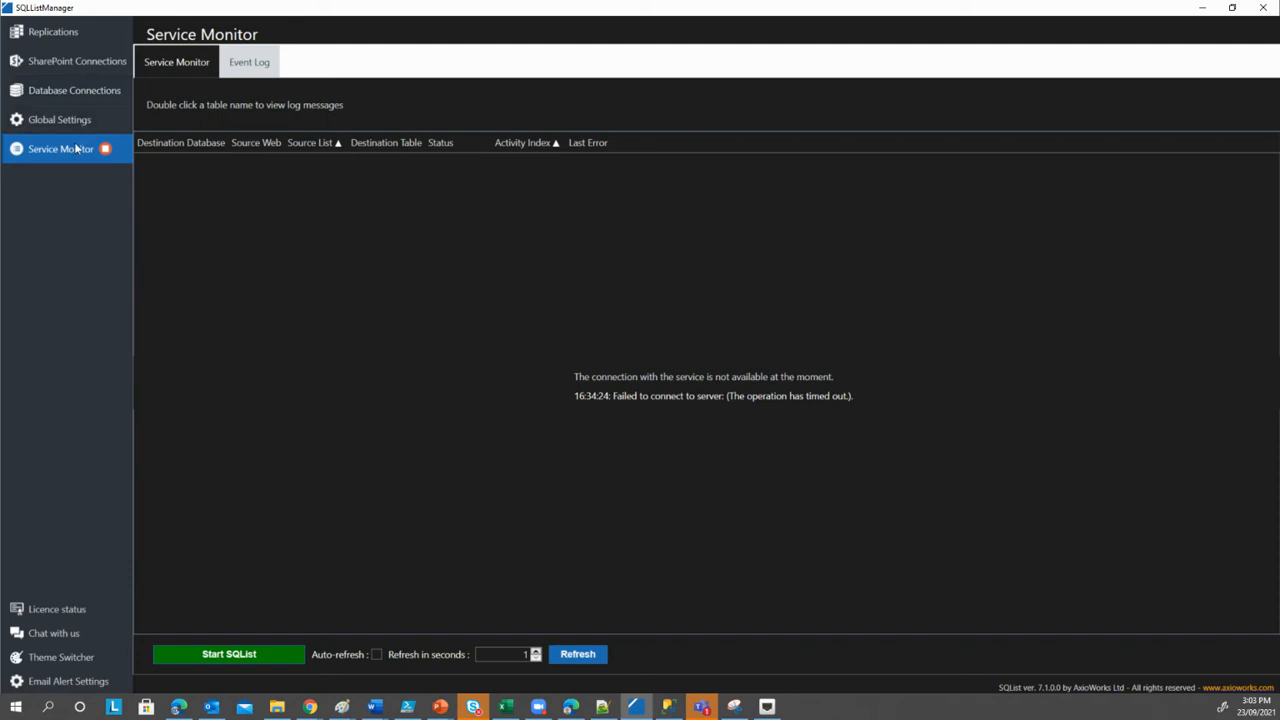
pyautogui.click(220, 652)
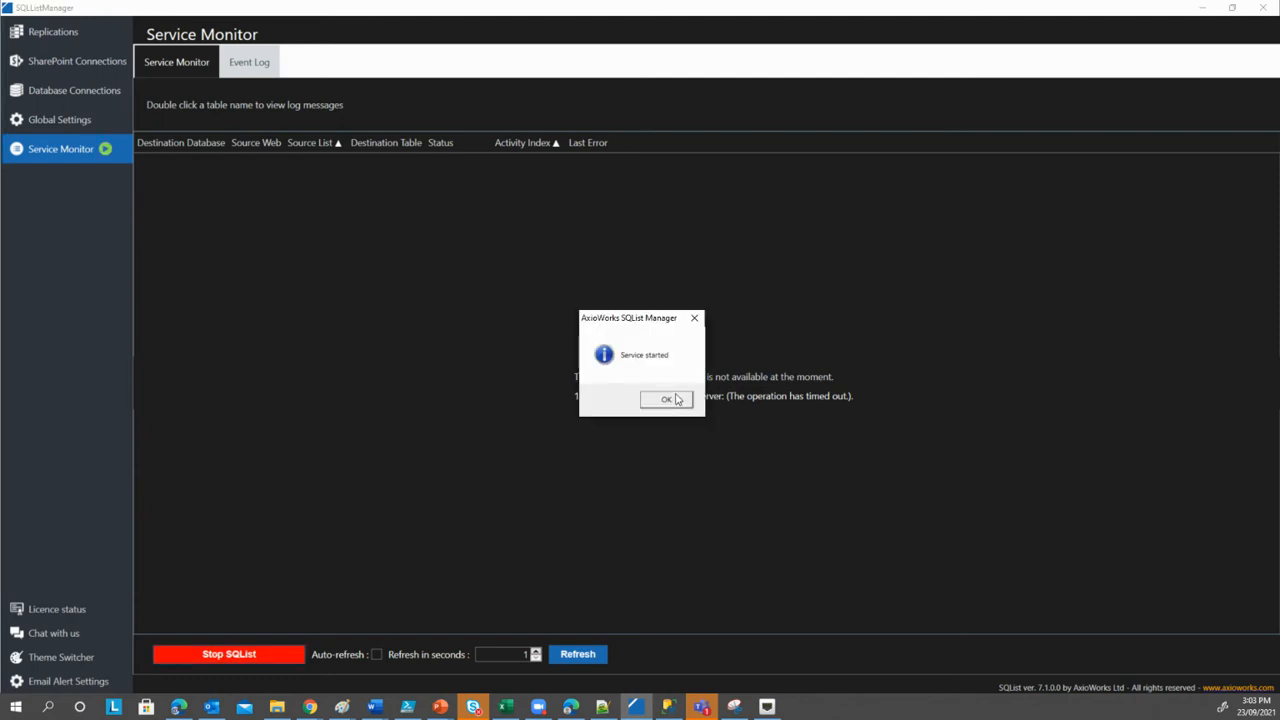
pyautogui.click(677, 398)
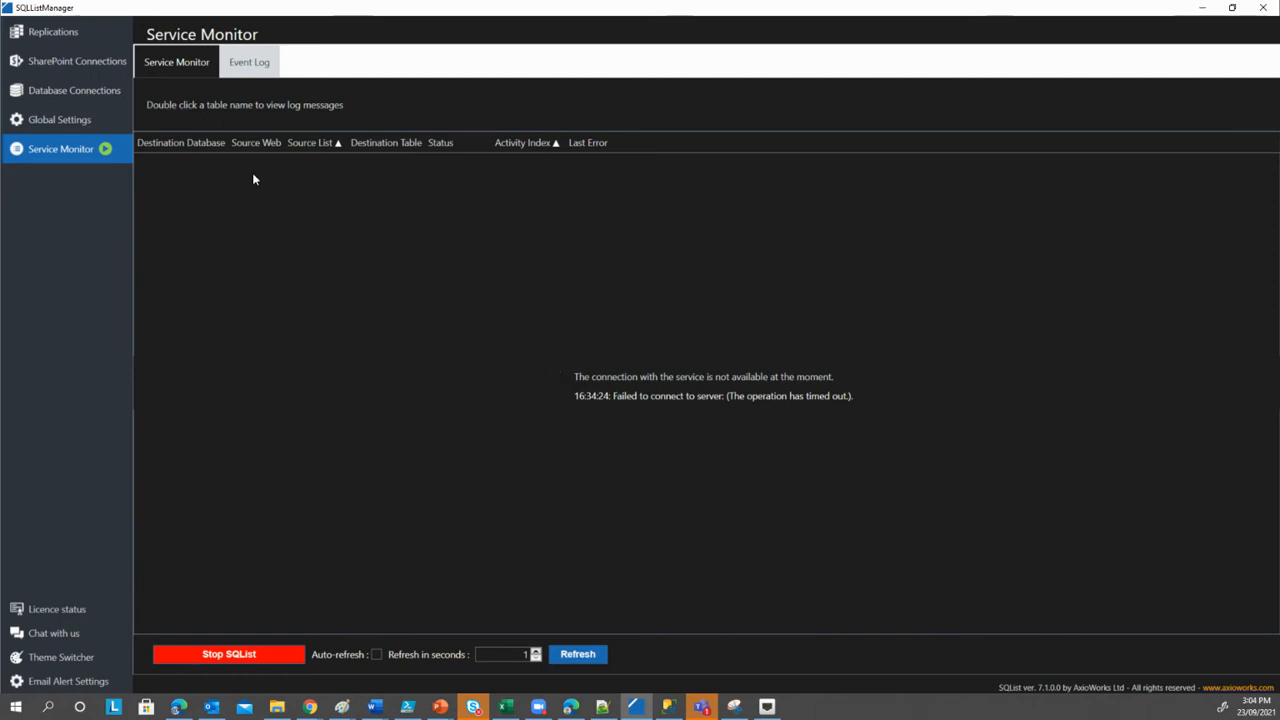
pyautogui.click(246, 68)
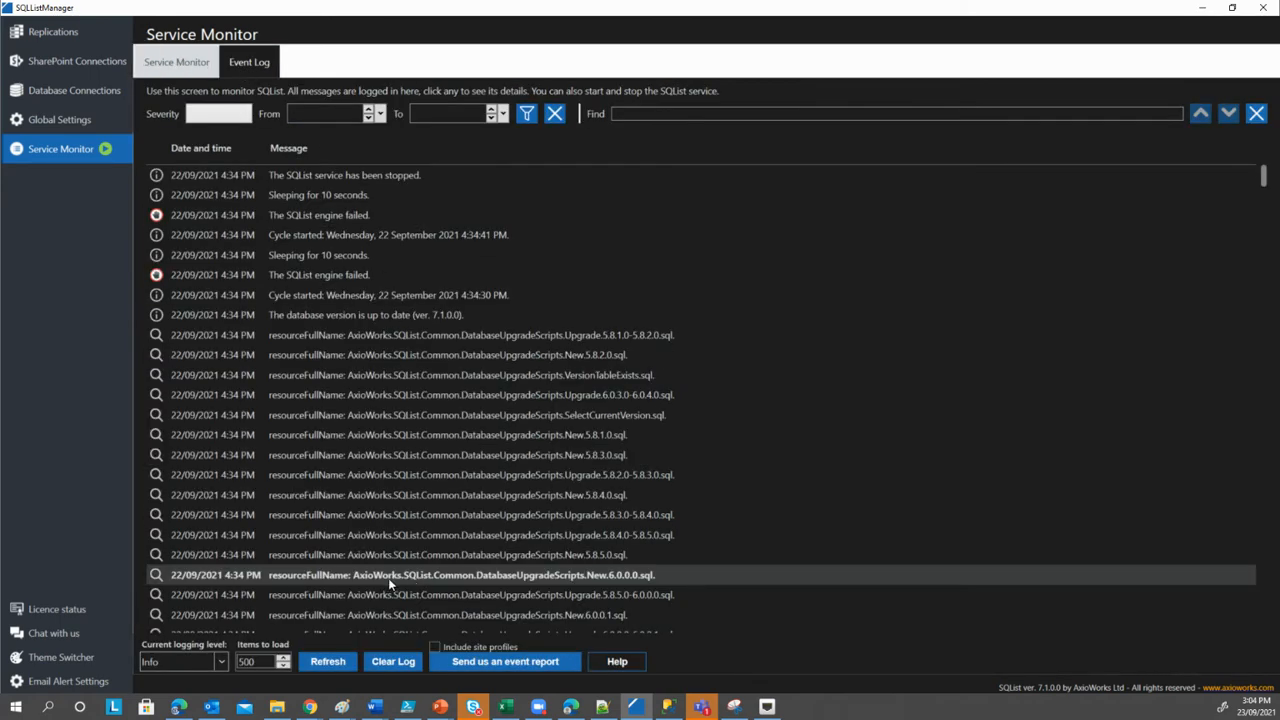
pyautogui.scroll(-3, 774, 573)
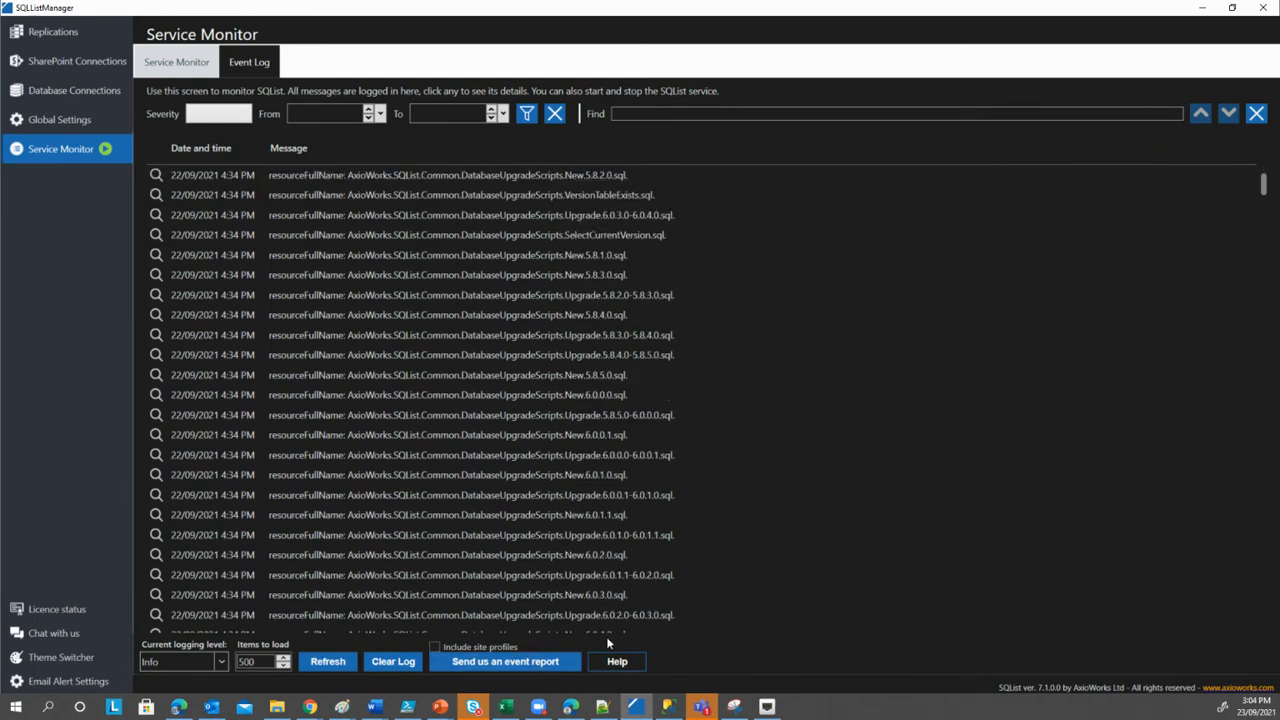
# Step: Switch to the Outlook inbox in Chrome and read the SQList test email and the error alert emails
pyautogui.click(311, 706)
pyautogui.click(955, 655)
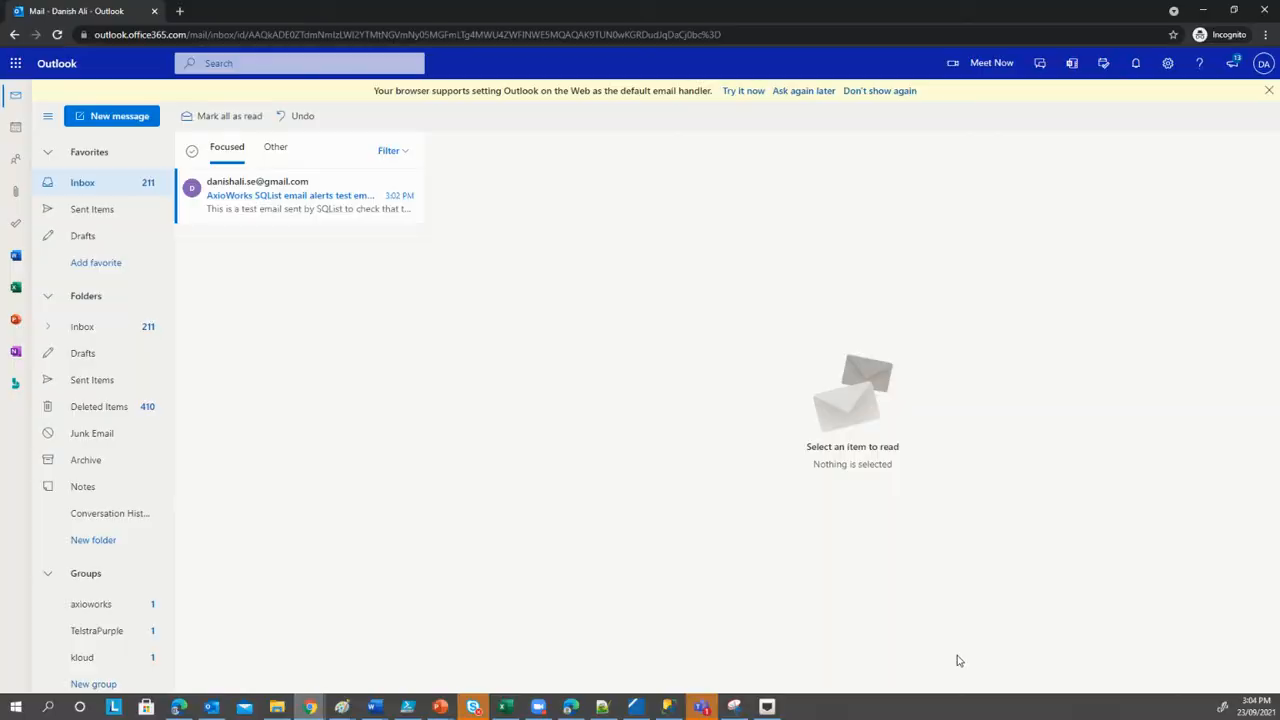
pyautogui.click(321, 214)
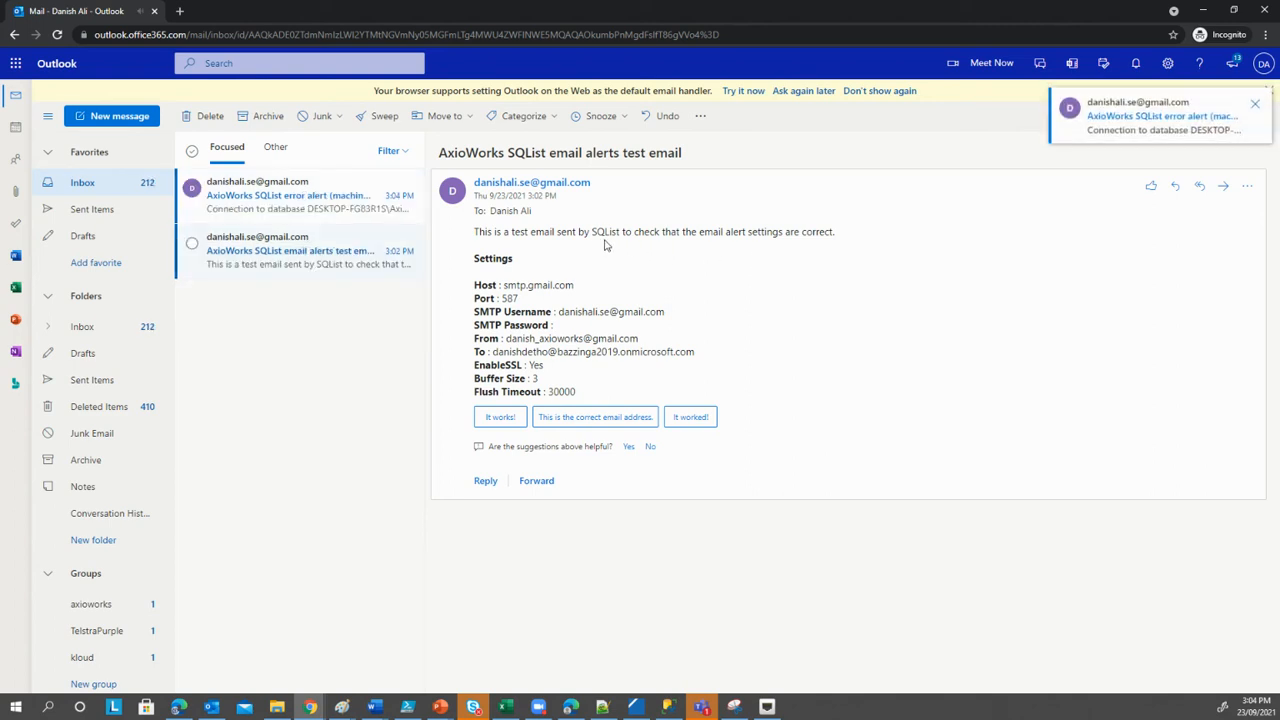
pyautogui.click(296, 212)
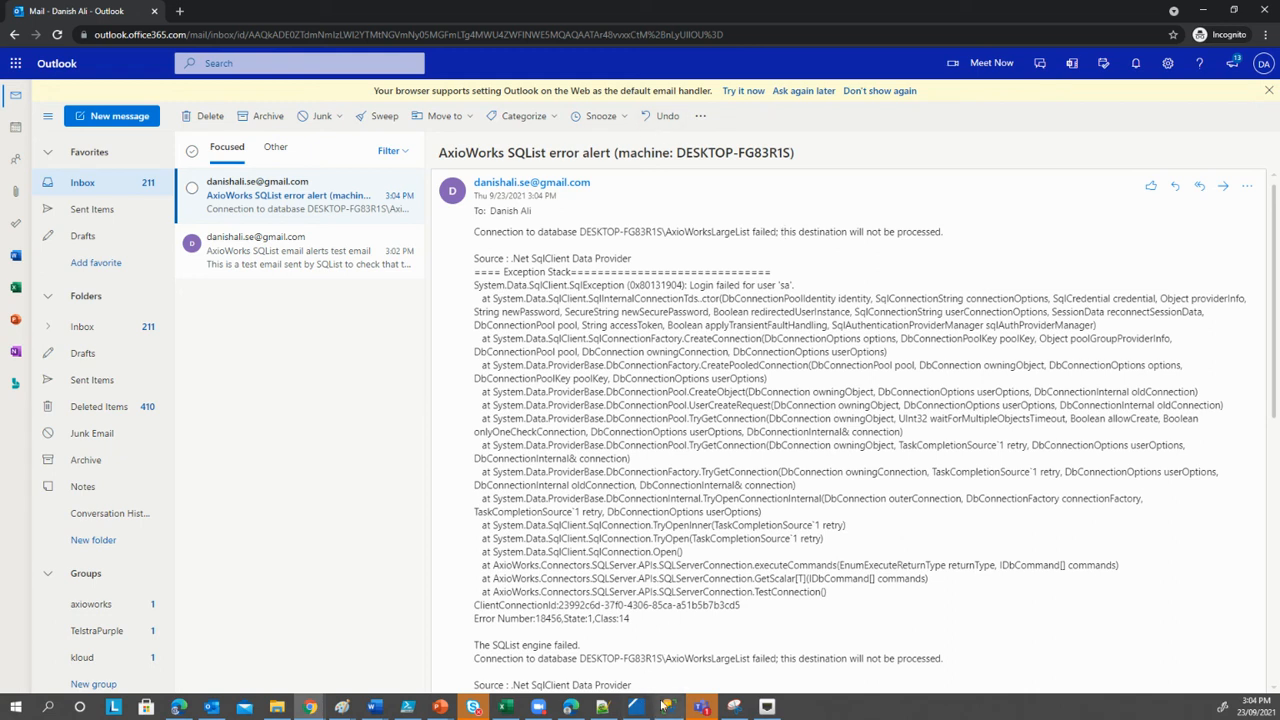
pyautogui.click(294, 206)
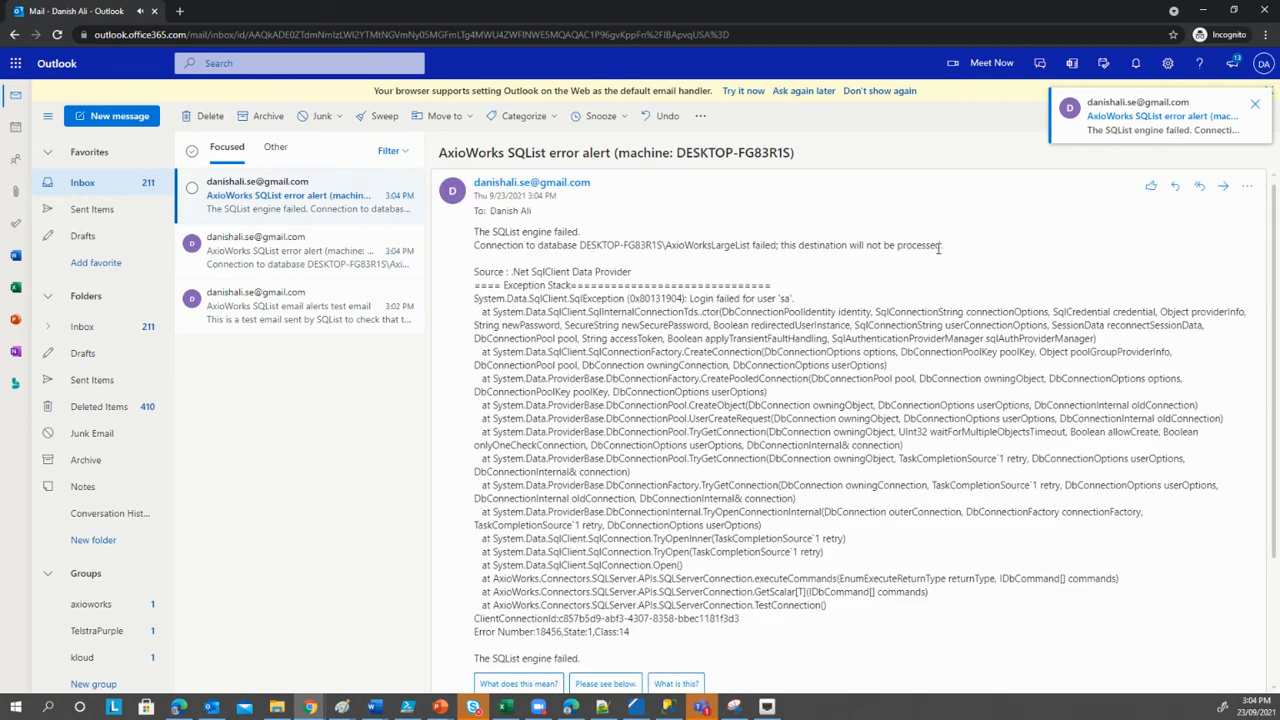
# Step: Switch back to SQList Manager and stop the SQList service
pyautogui.click(638, 708)
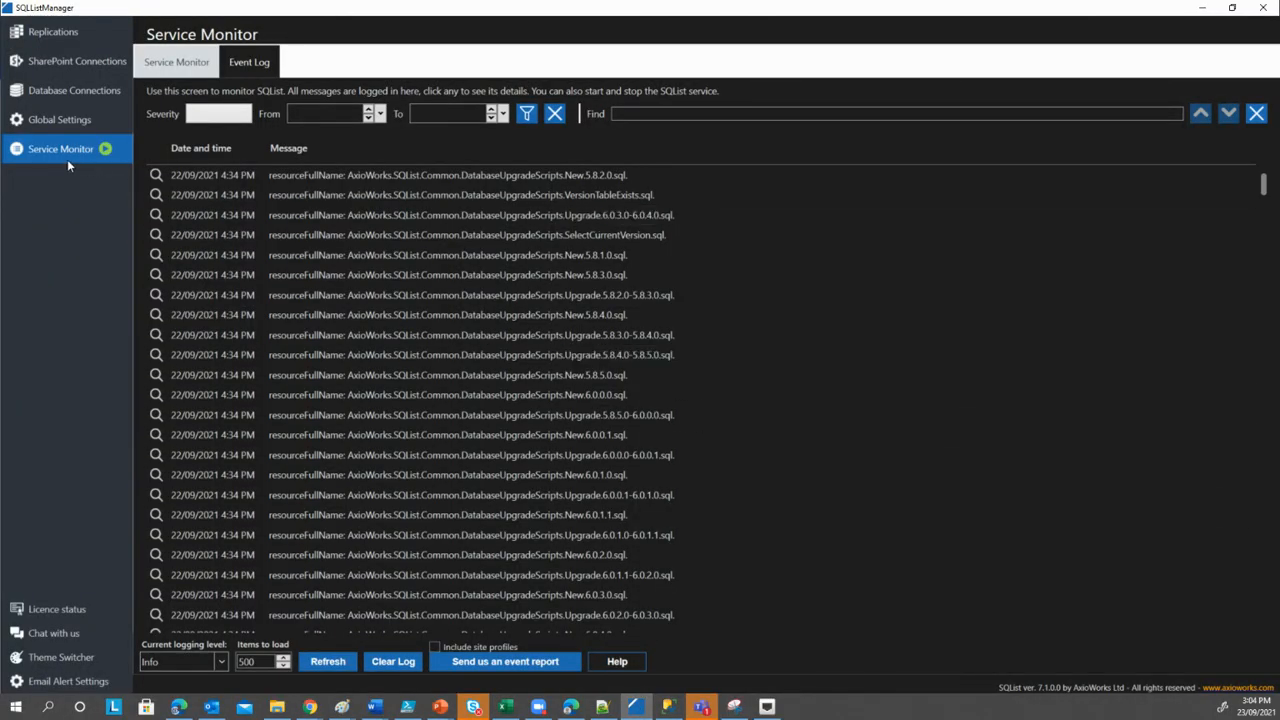
pyautogui.click(173, 63)
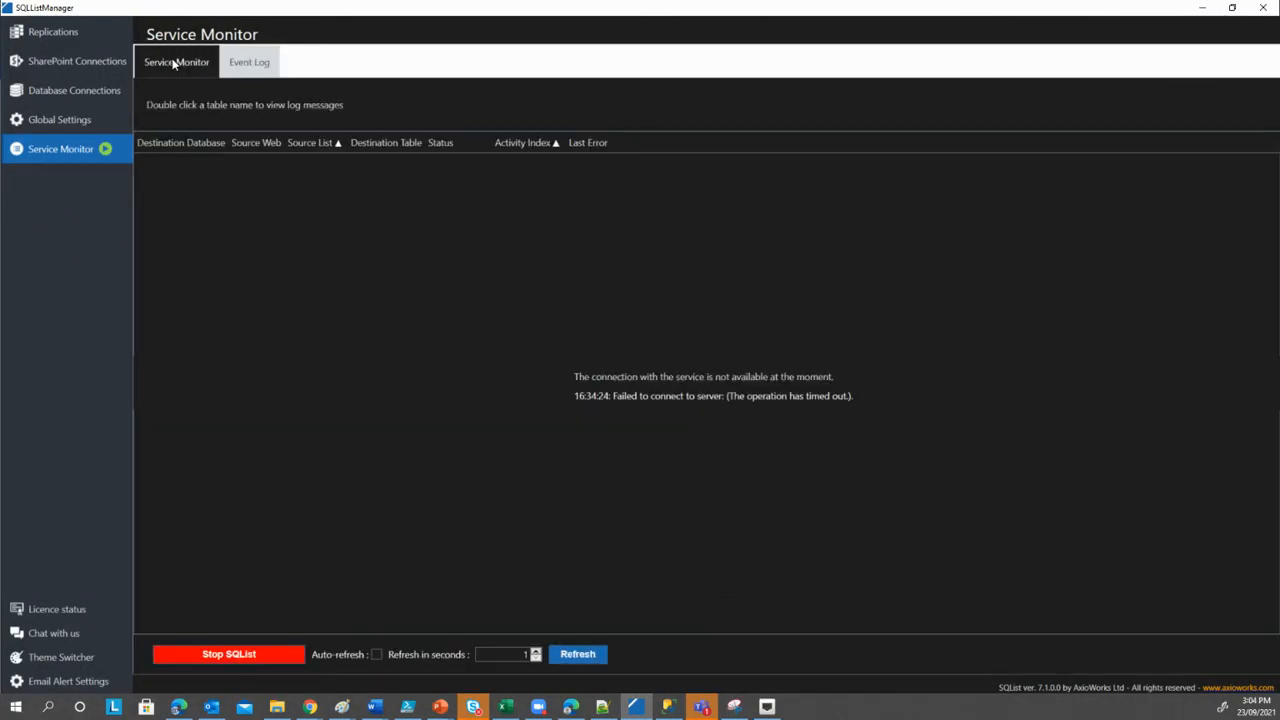
pyautogui.click(272, 657)
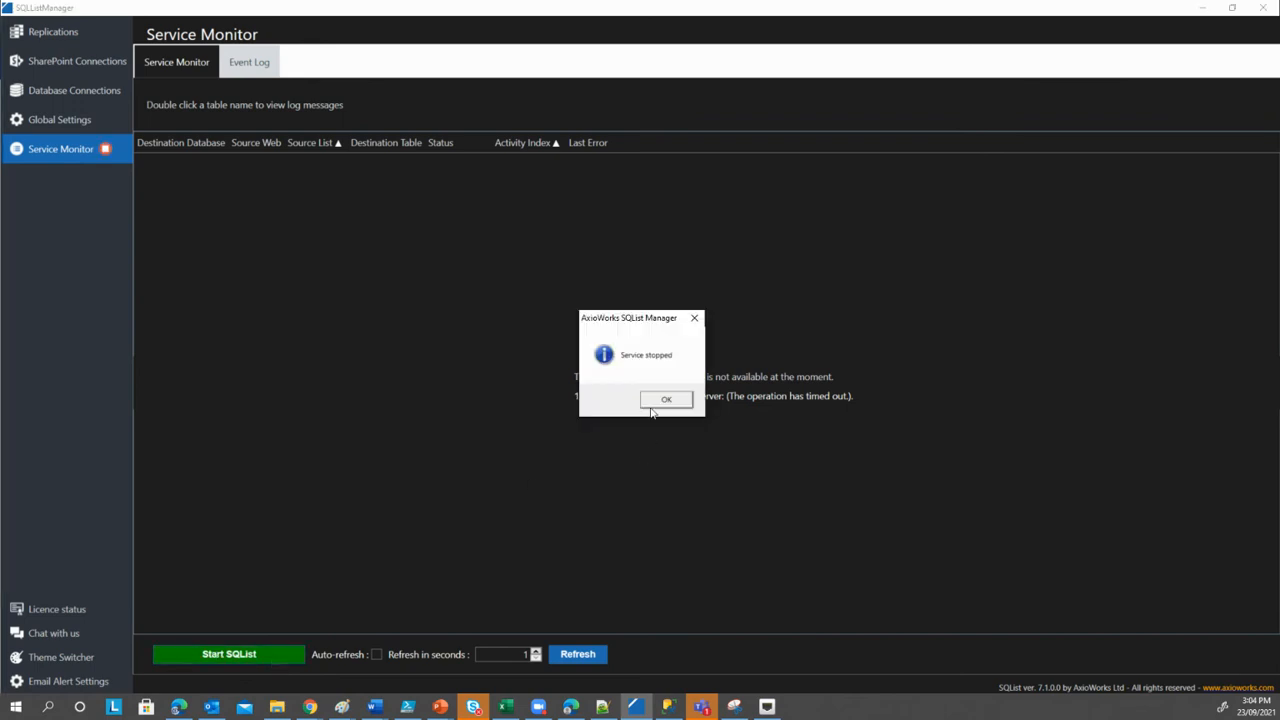
pyautogui.click(658, 401)
# Step: Open the SQLHome_copy database connection for editing and test it with its stored credentials
pyautogui.click(90, 92)
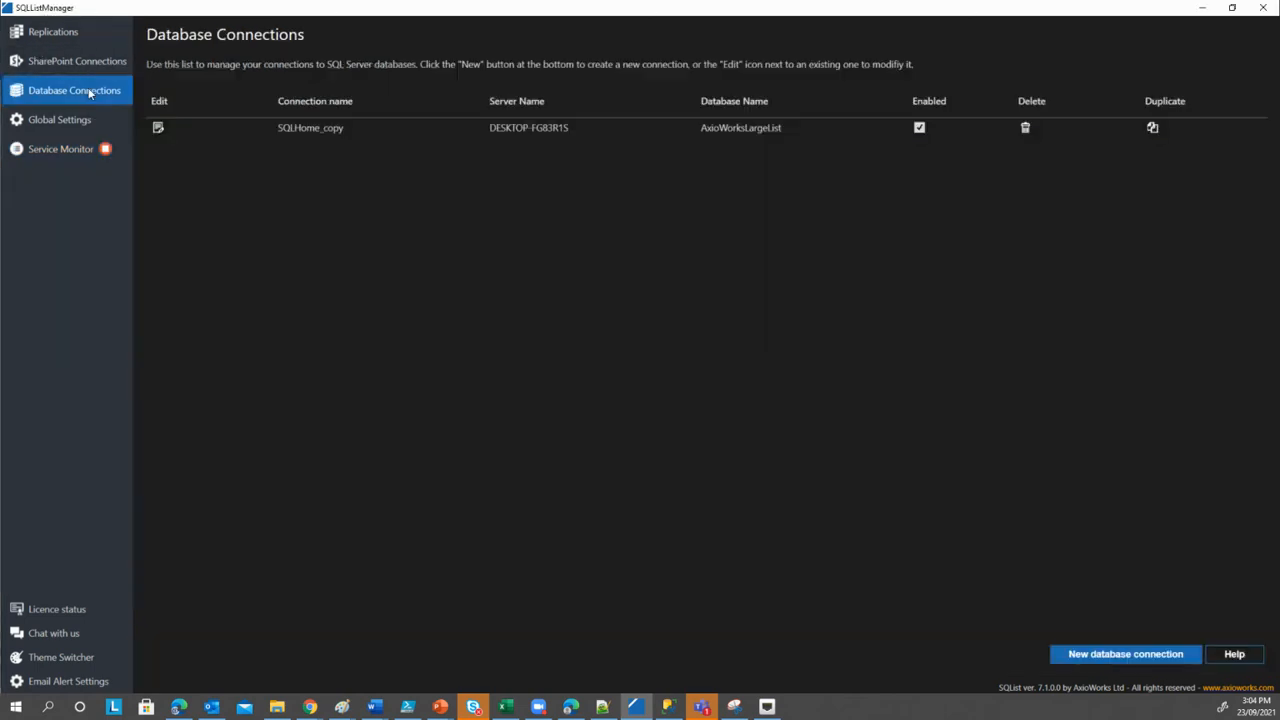
pyautogui.click(158, 128)
pyautogui.click(1004, 548)
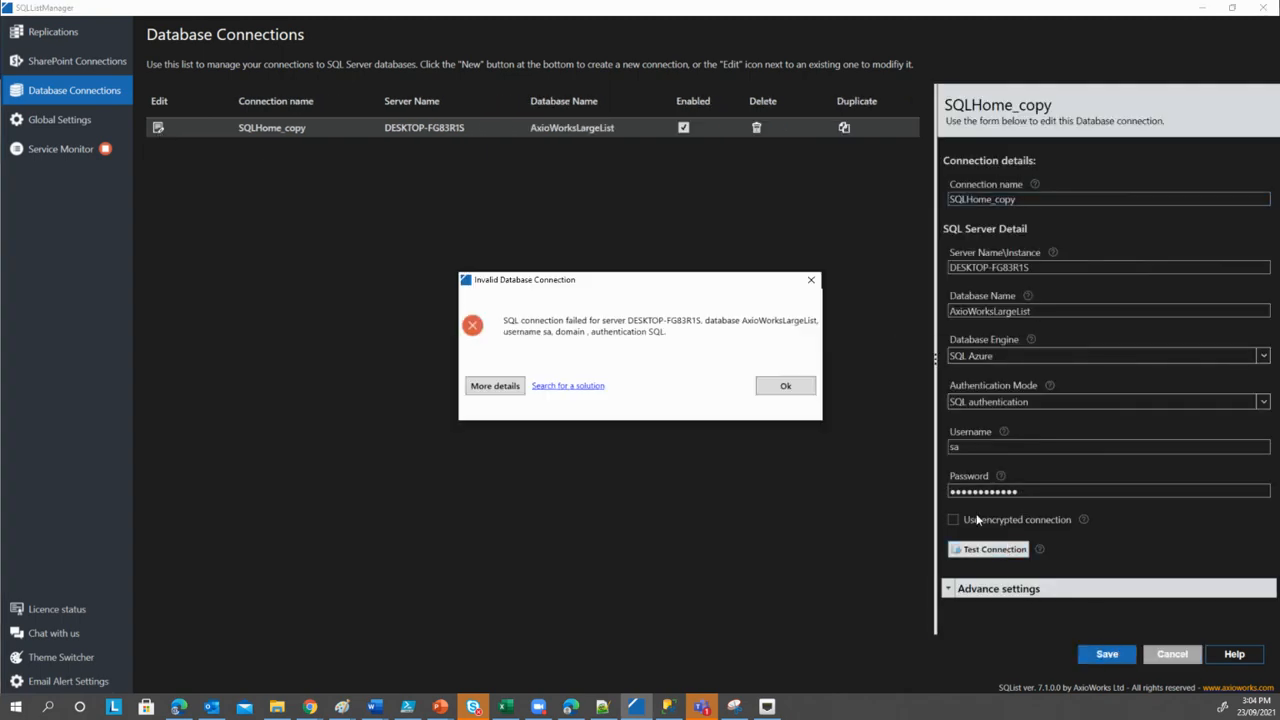
pyautogui.click(789, 391)
# Step: Enter the sa account's new password in the SQLHome_copy connection, test the connection and save it
pyautogui.doubleClick(1046, 491)
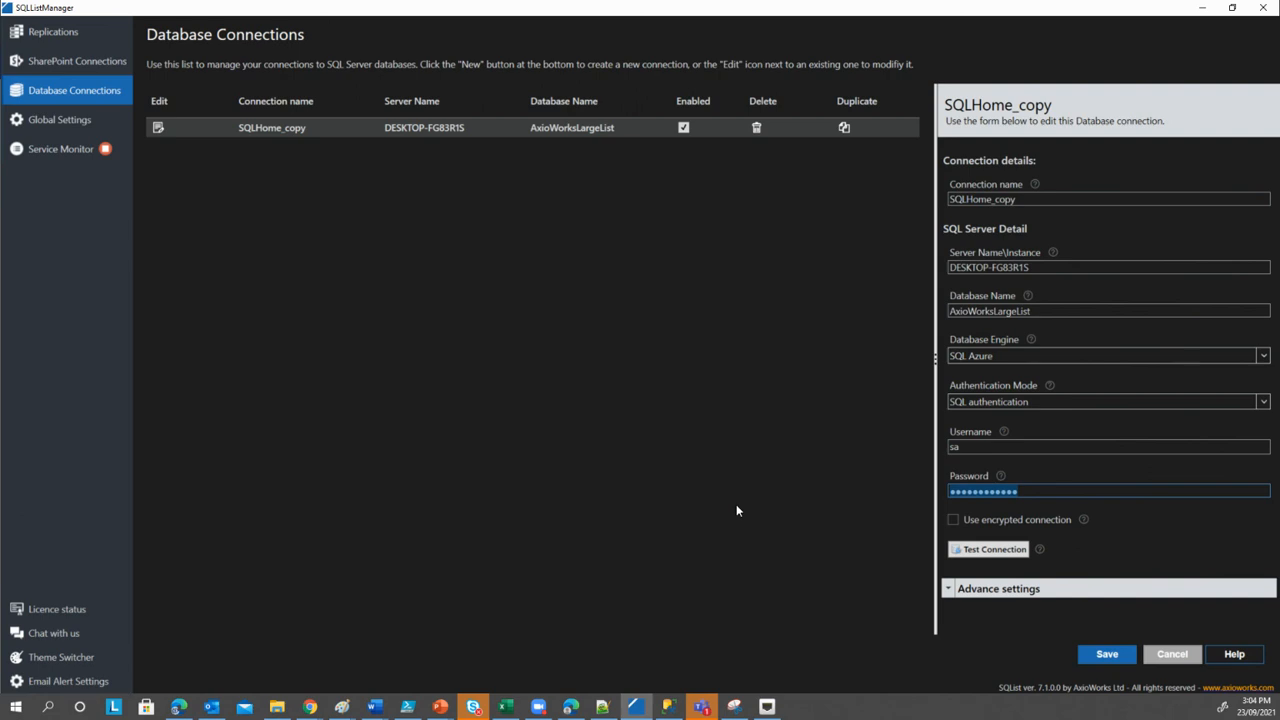
pyautogui.write('••••••••••••')
pyautogui.click(1018, 548)
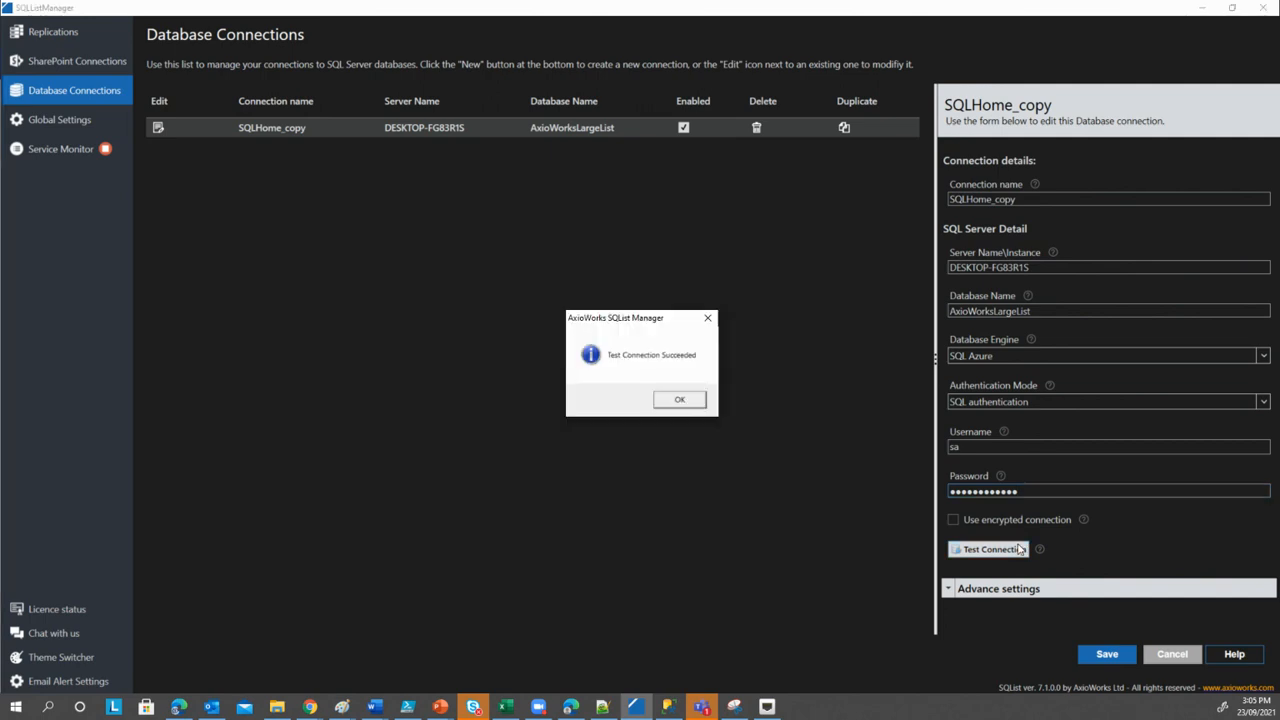
pyautogui.click(682, 399)
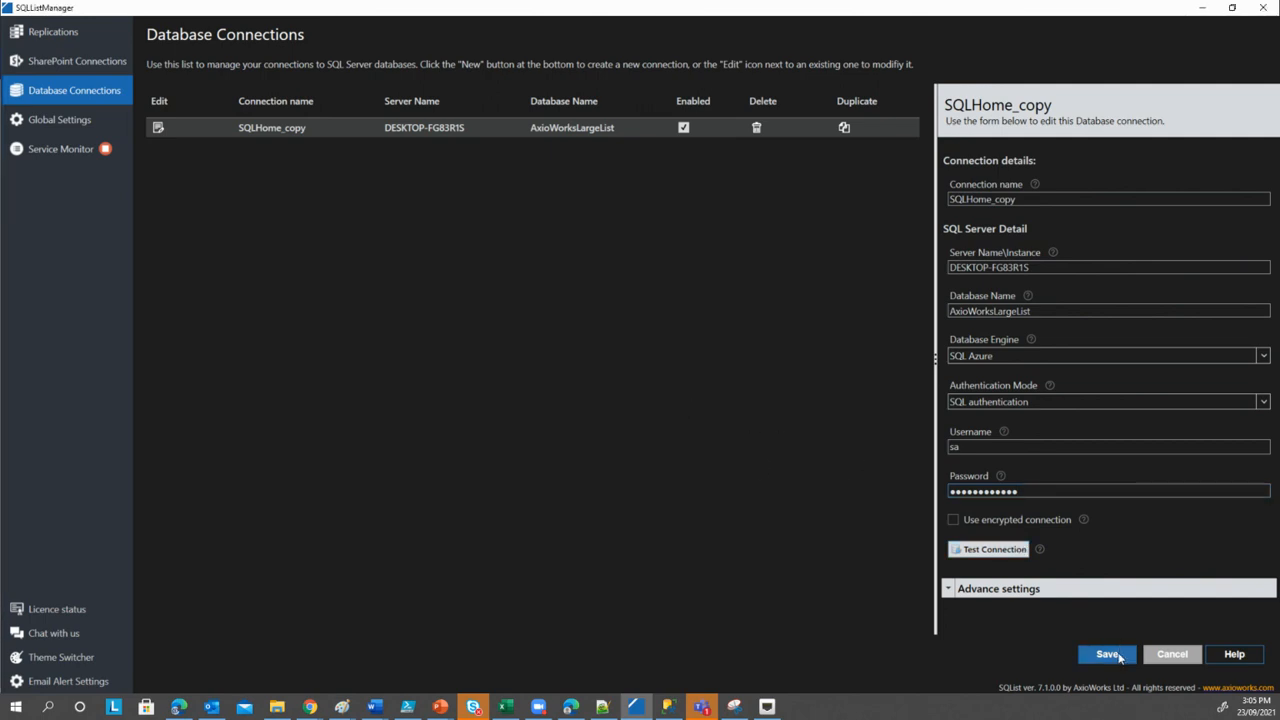
pyautogui.click(1108, 655)
pyautogui.click(694, 399)
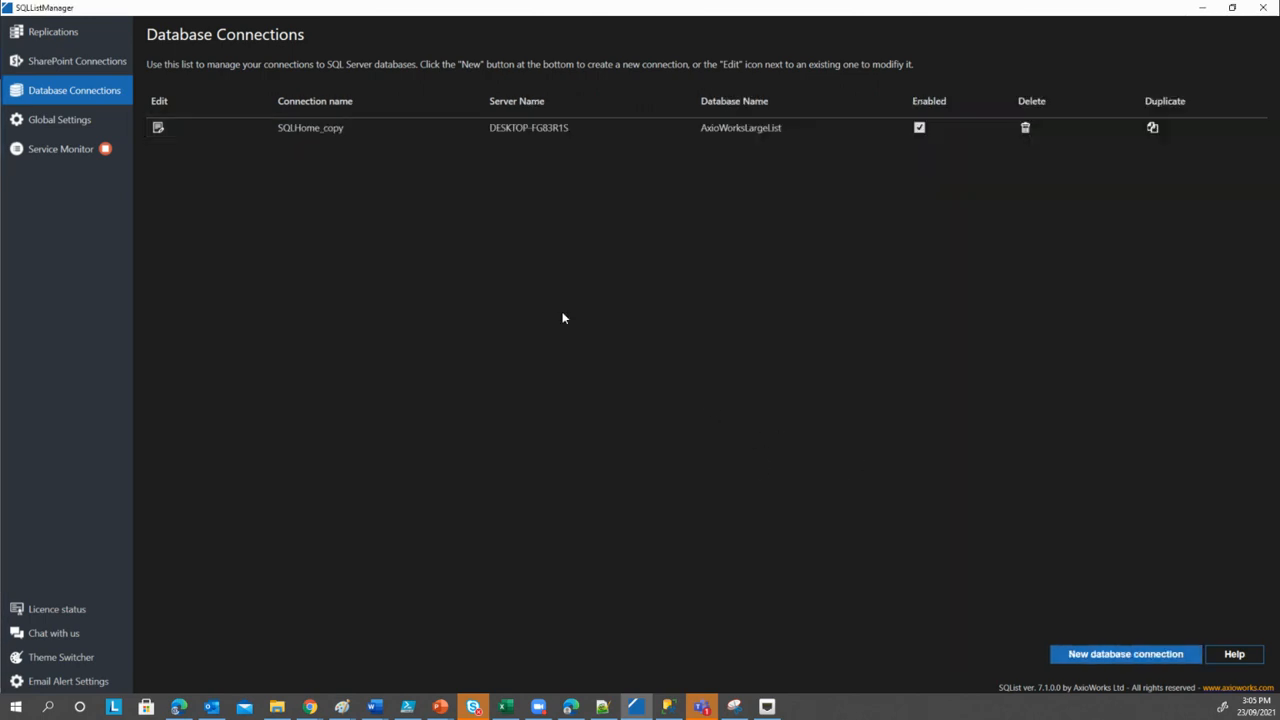
# Step: Open the email alert settings and review the Enable Email Alerts option
pyautogui.click(70, 150)
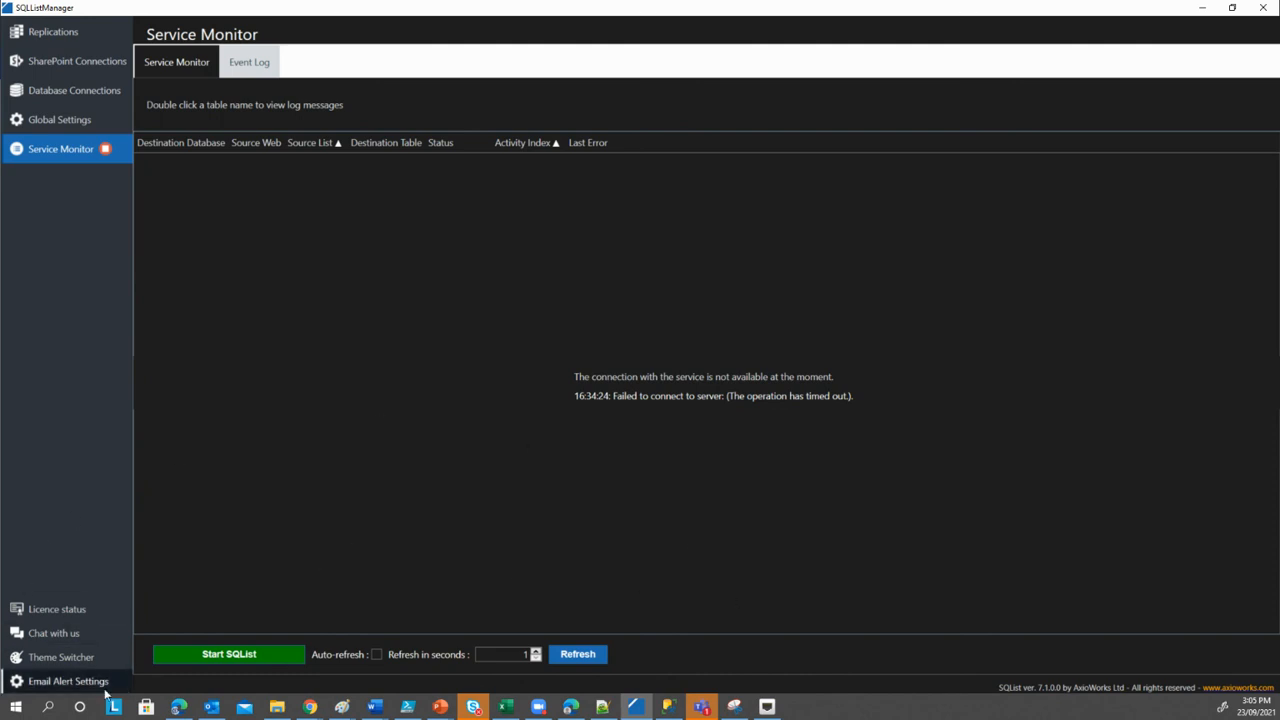
pyautogui.click(62, 681)
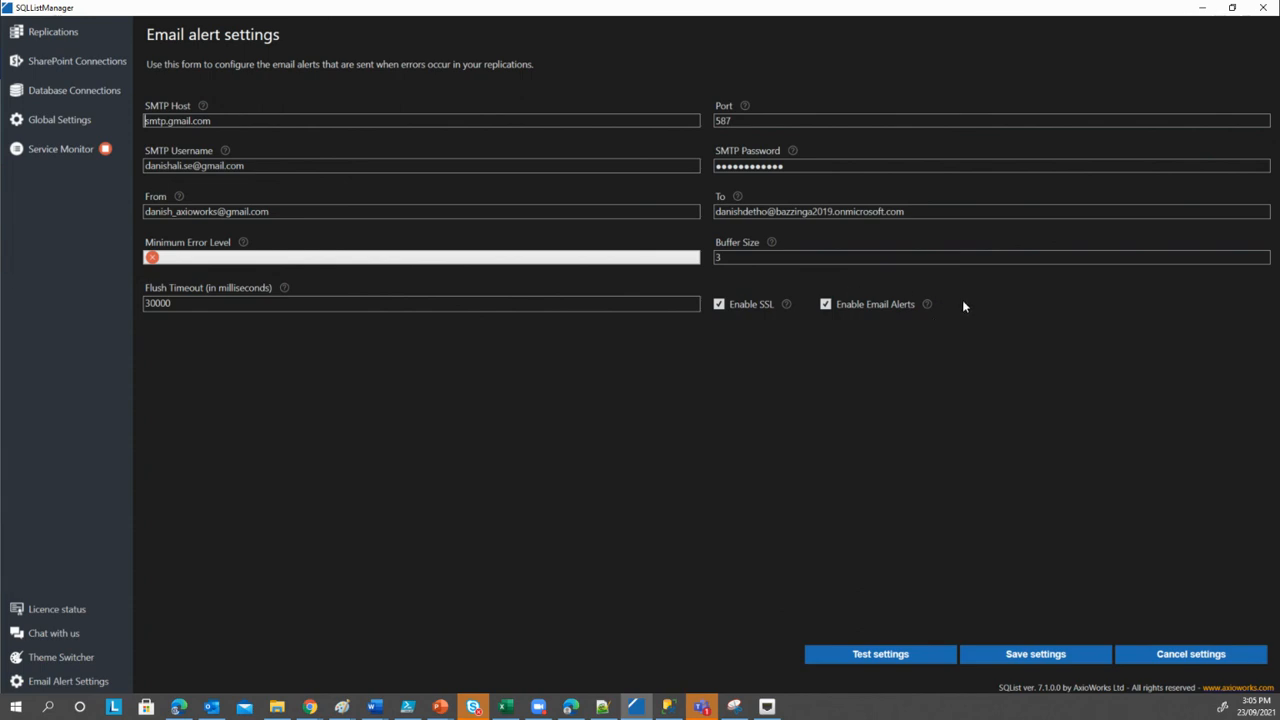
pyautogui.click(822, 306)
# Step: Switch to the PowerPoint slide show and advance to the closing slide
pyautogui.moveTo(435, 705)
pyautogui.click(540, 655)
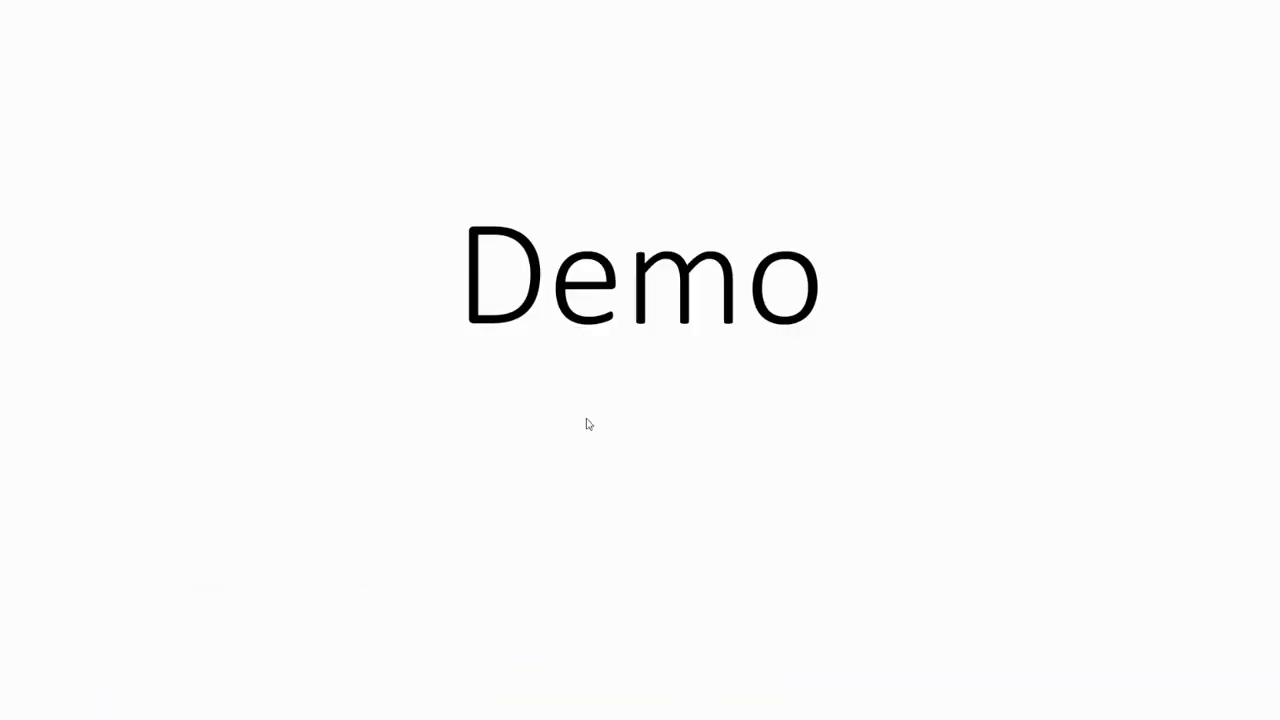
pyautogui.click(697, 219)
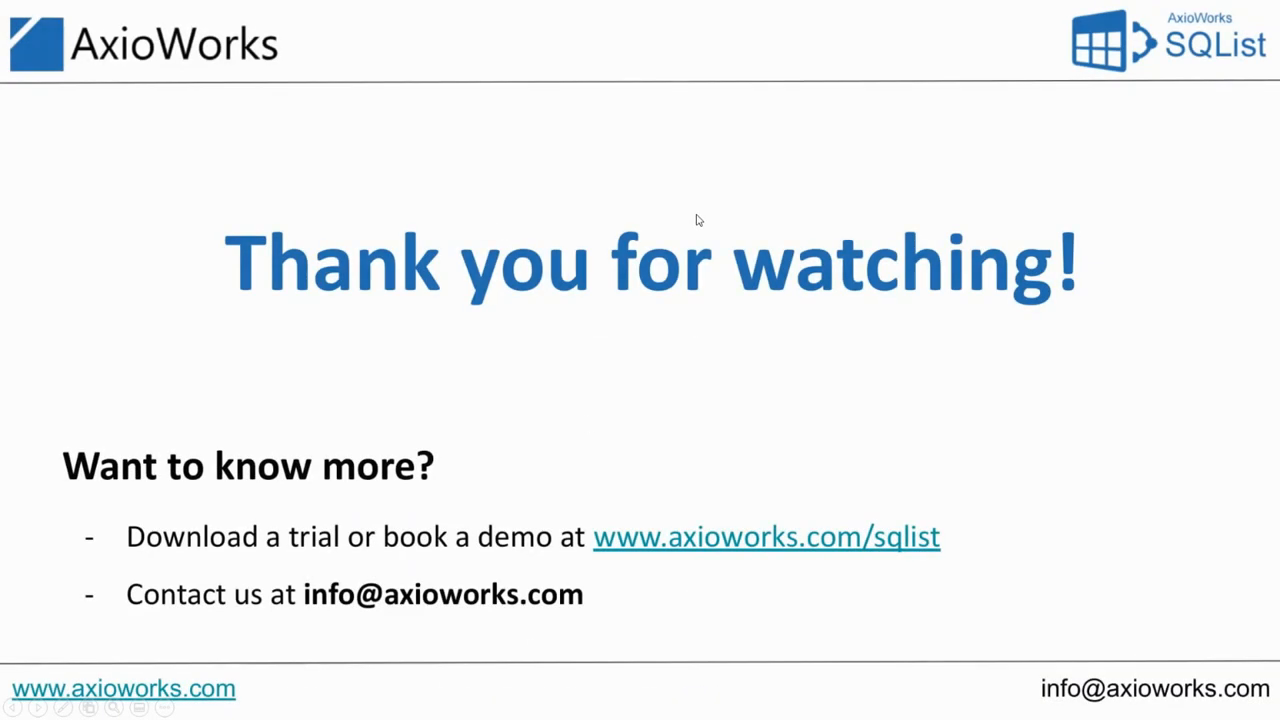